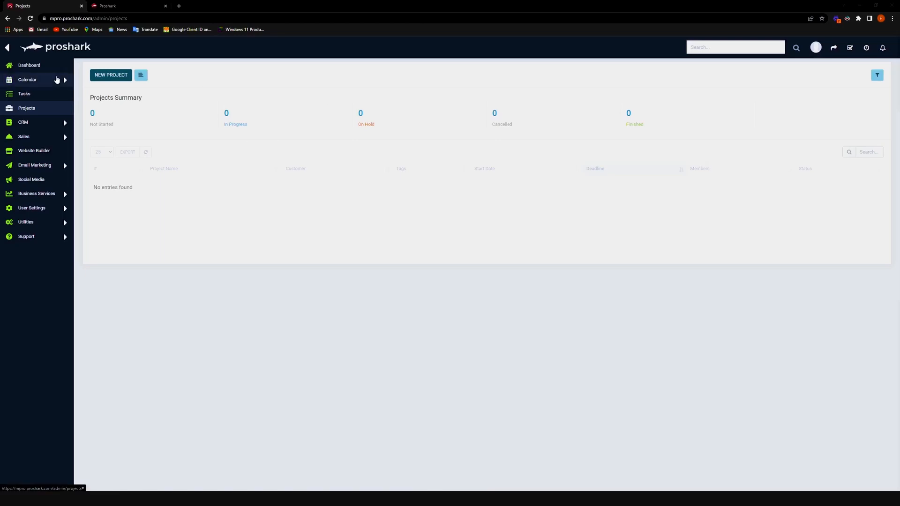
- Start a new project named Create Book for customer testLLC with the Project Hours billing type
click(108, 78)
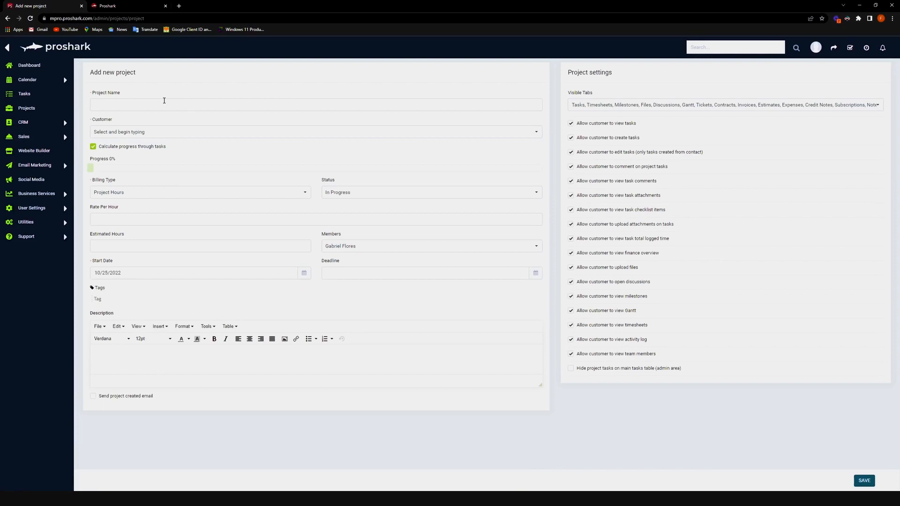
click(164, 100)
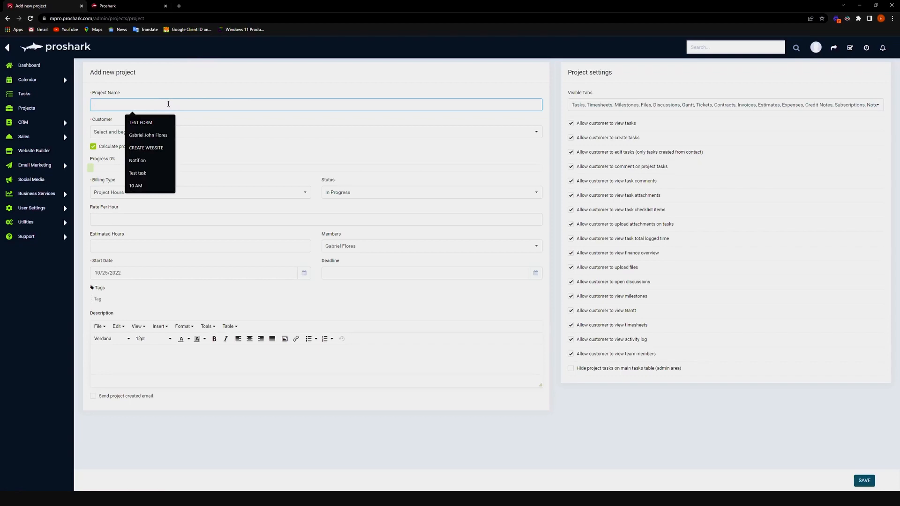
text(Create)
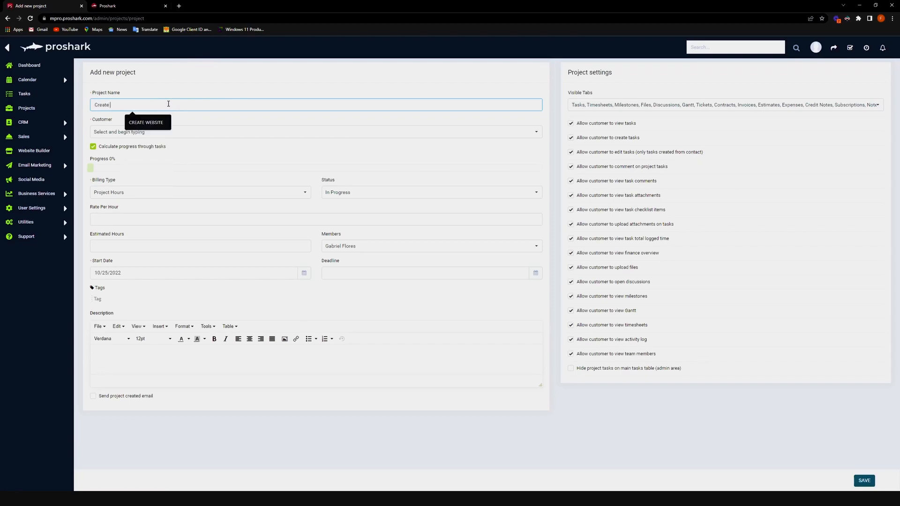
text( Book)
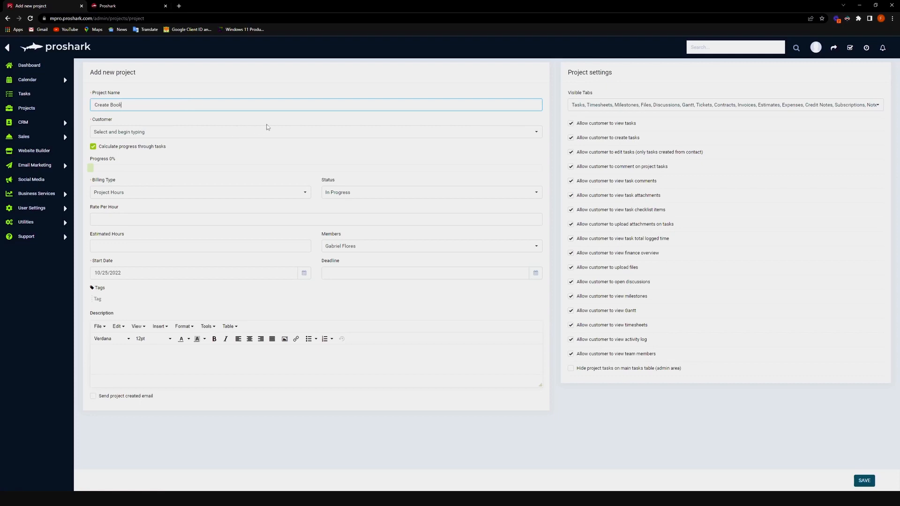
click(245, 131)
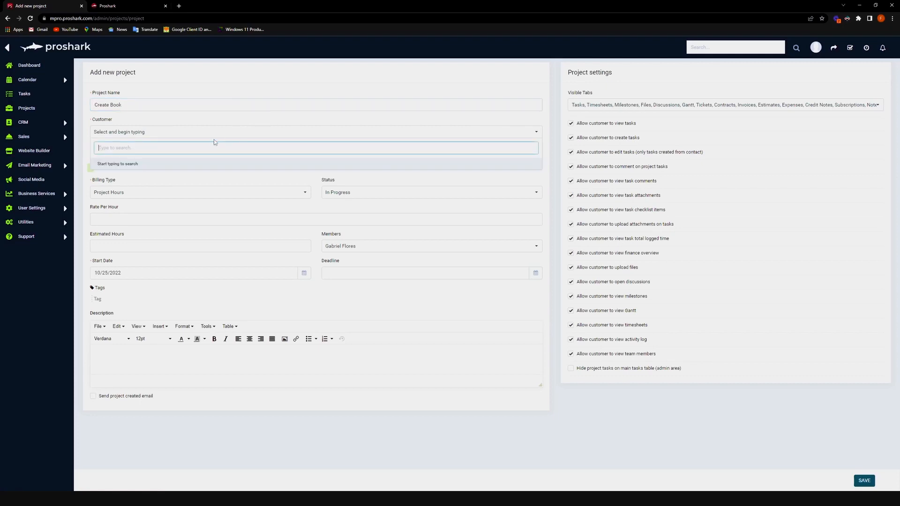
text(llc)
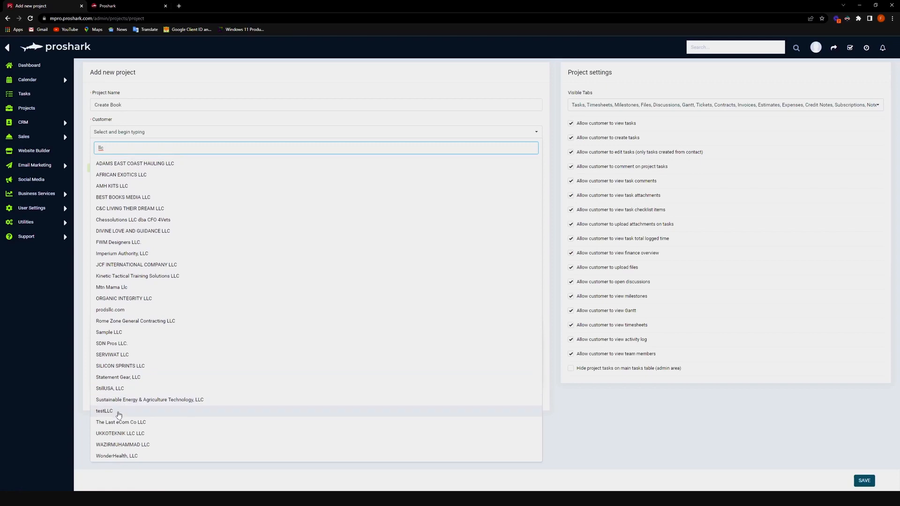
click(118, 412)
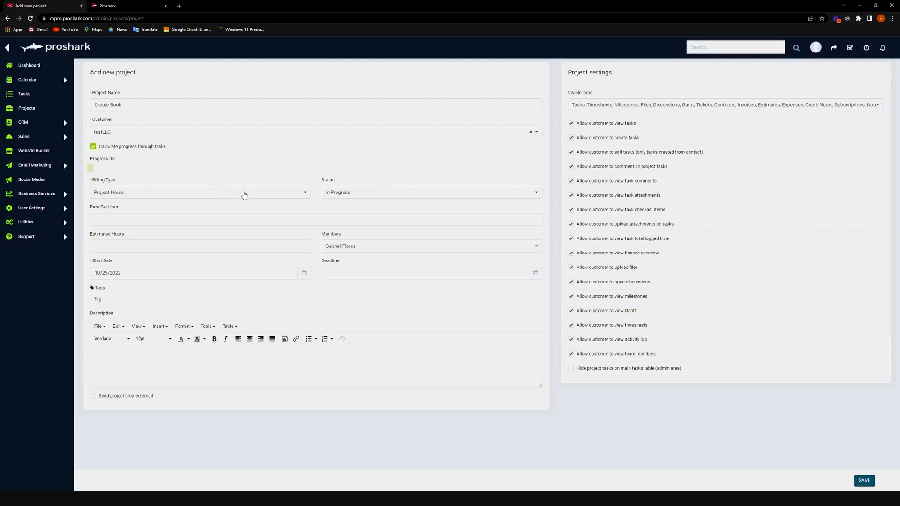
click(244, 196)
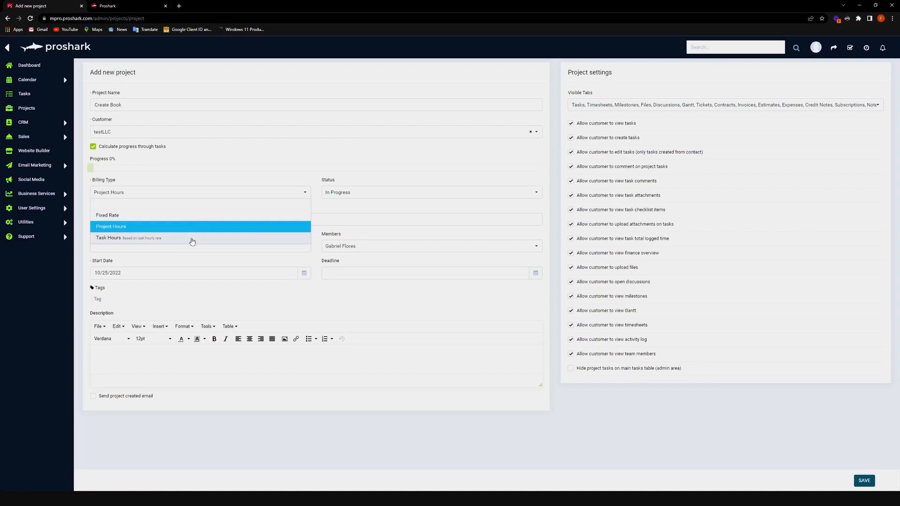
click(277, 229)
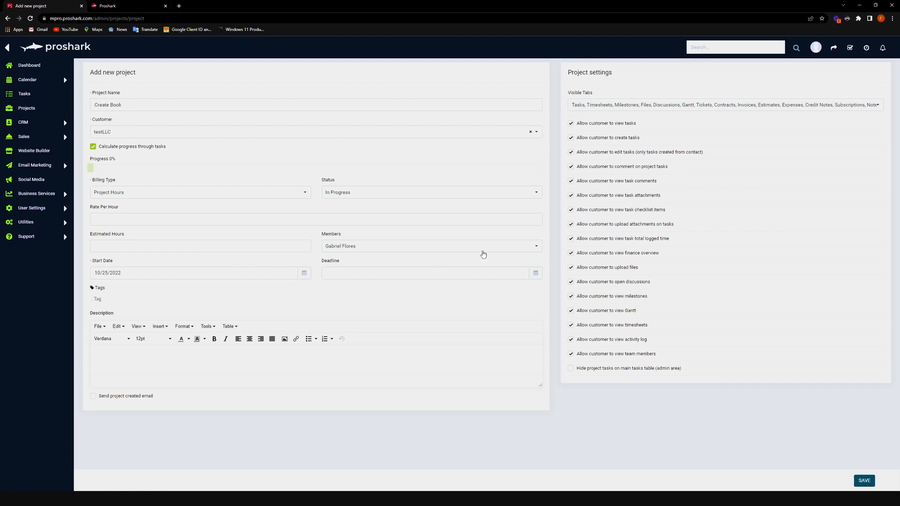
- Add Proshark Appointments, Proshark Growth and Tester Account to the project's members
click(483, 252)
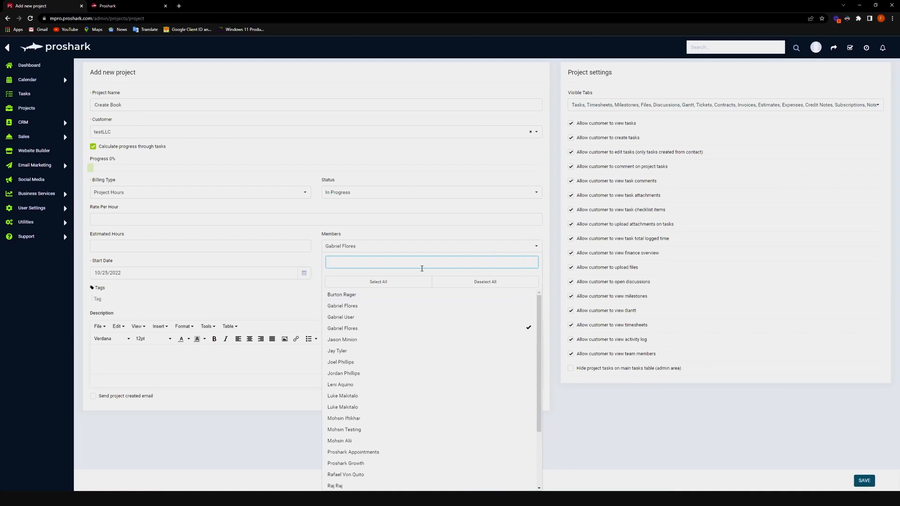
scroll(474, 333, down, 3)
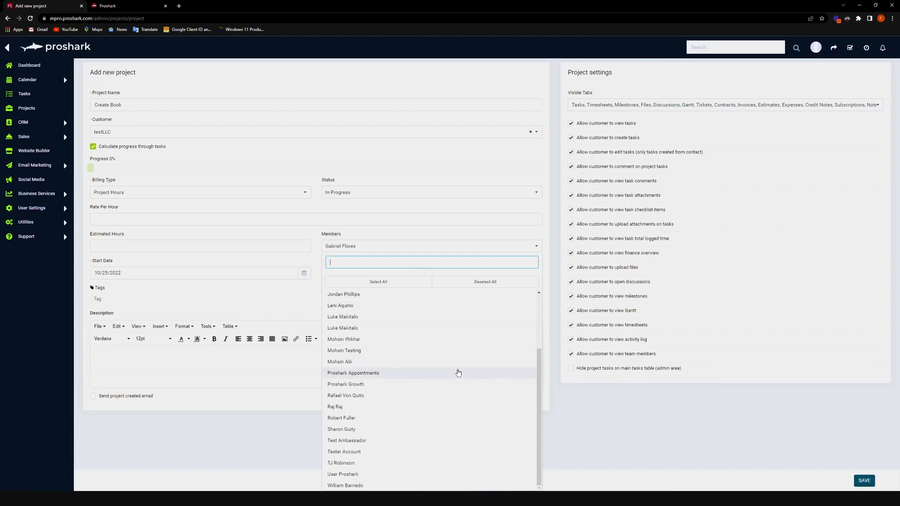
click(411, 375)
click(402, 384)
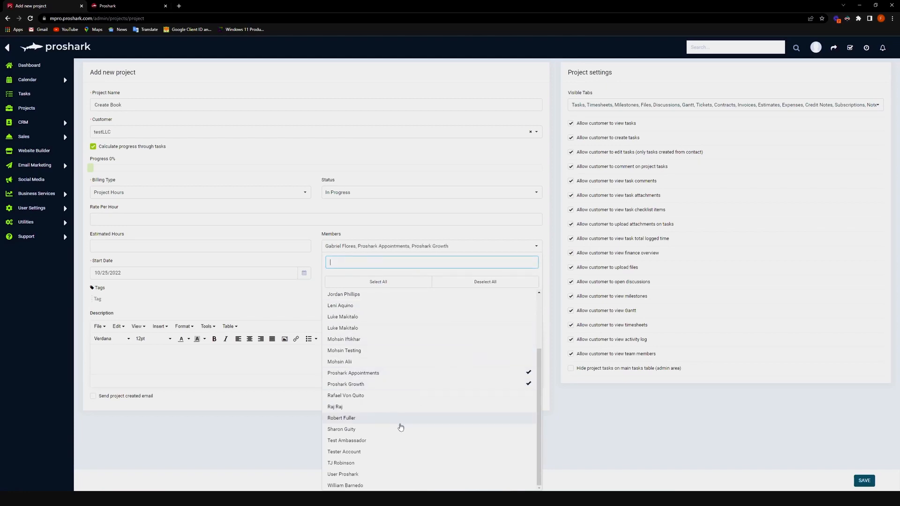
click(404, 452)
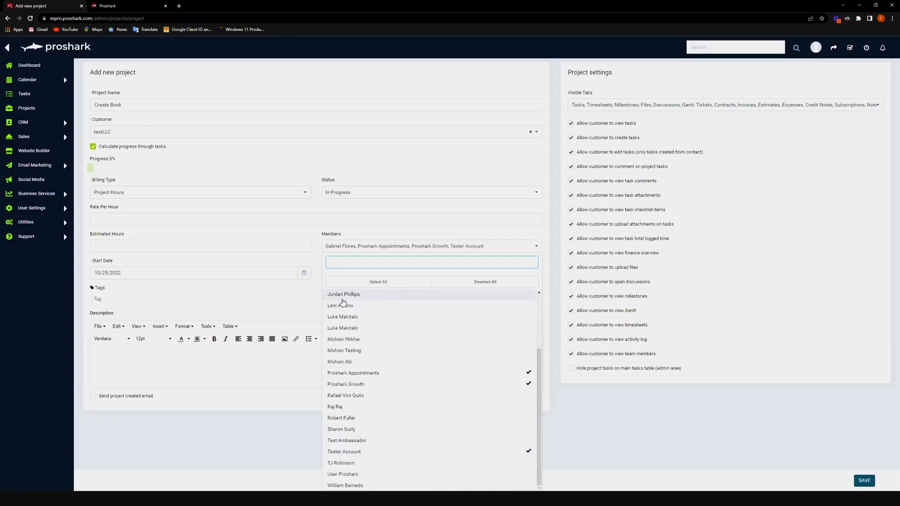
click(314, 303)
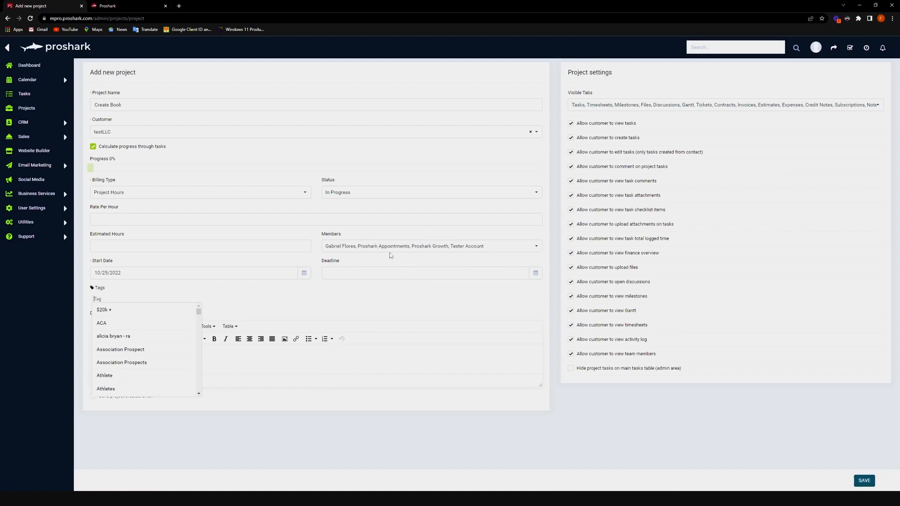
click(316, 291)
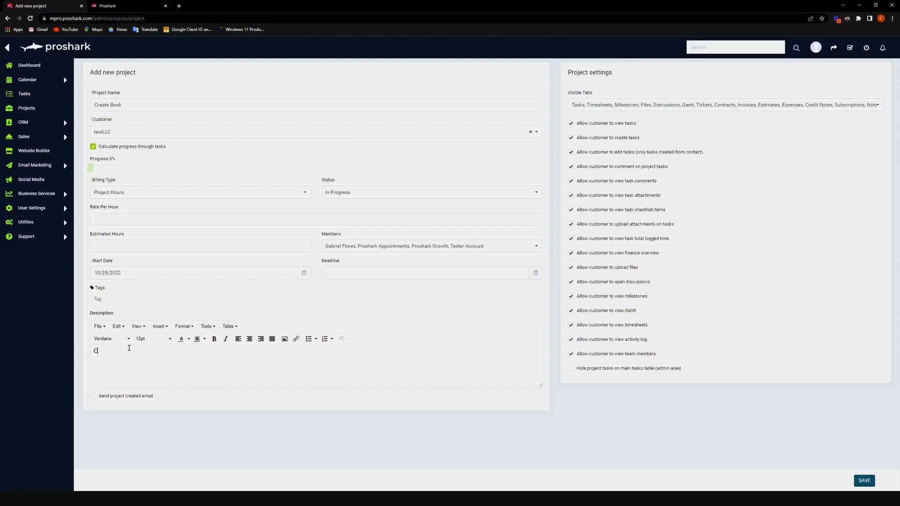
- Enter the project description "Create book for client" and save the project with its default customer permissions
text(book for client)
click(109, 351)
text(ent)
drag(568, 72, 737, 245)
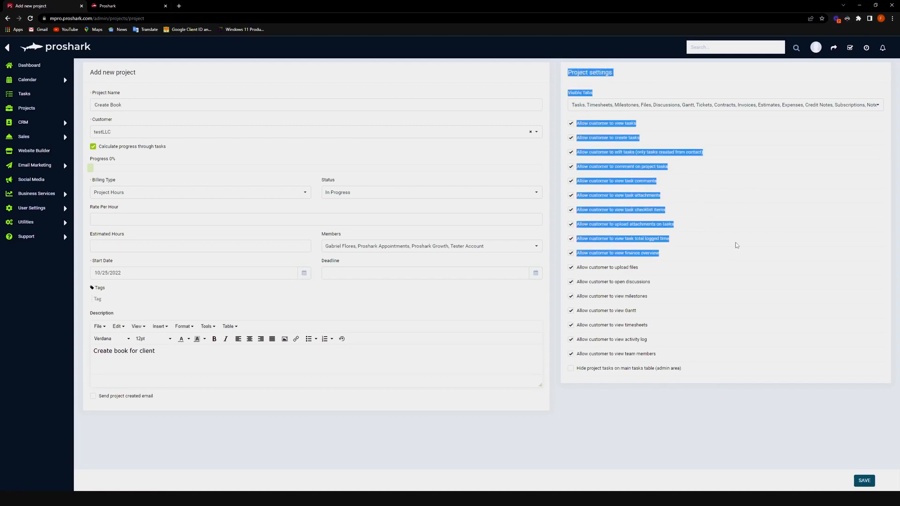
click(737, 244)
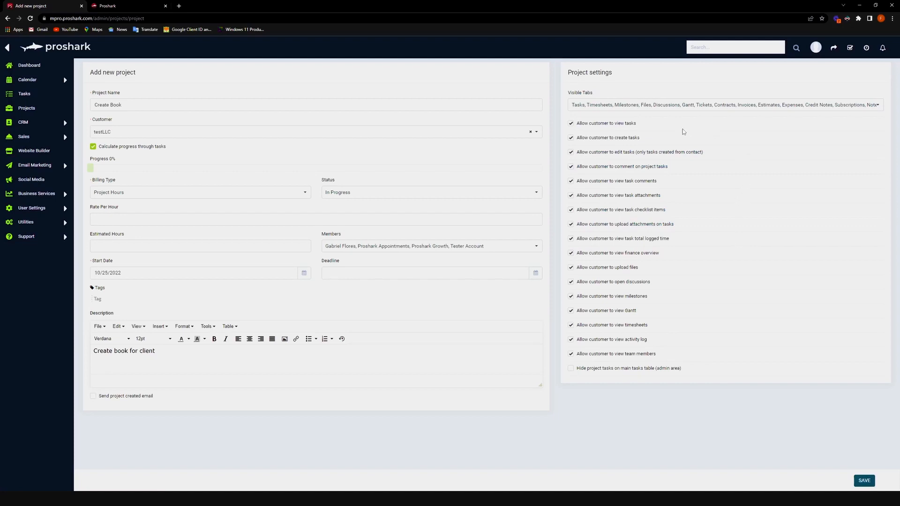
drag(597, 125, 613, 139)
click(858, 479)
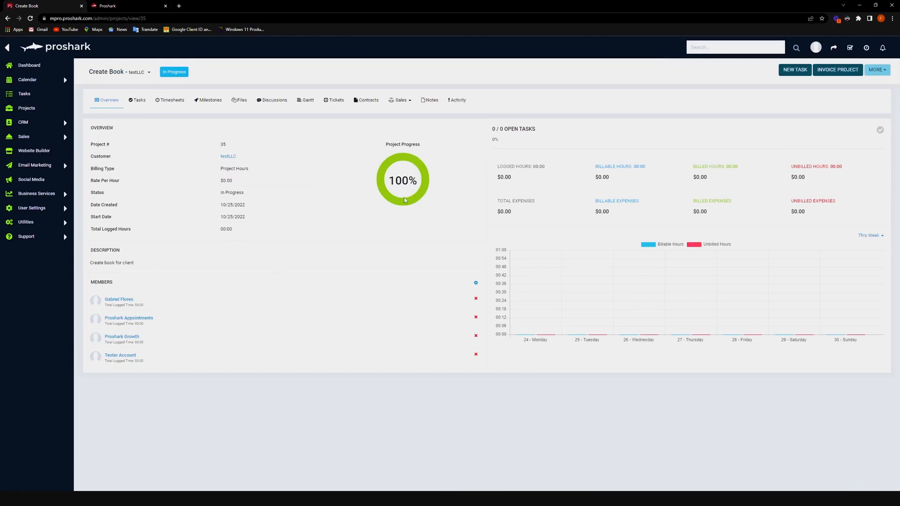
- Review the new project's overview details, description, hours and expenses, plus its task list and Kan Ban view
drag(262, 162, 224, 217)
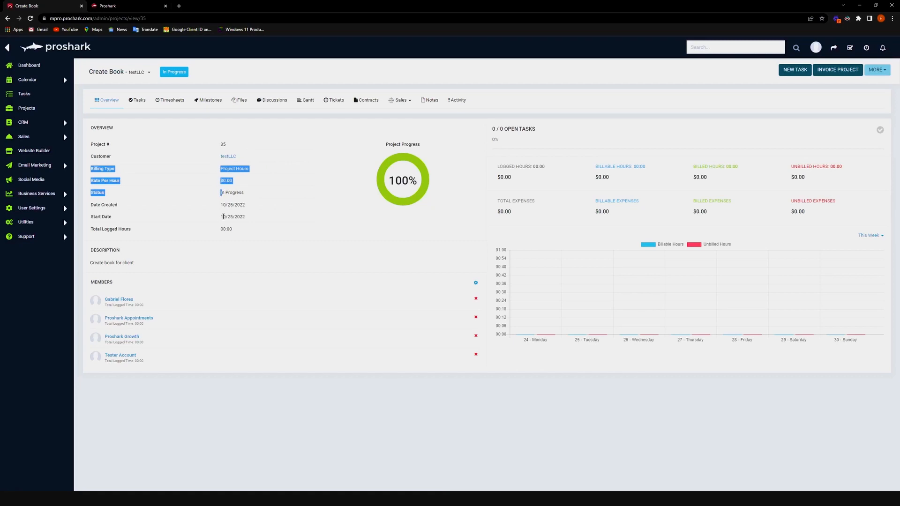
drag(144, 286, 227, 322)
click(138, 264)
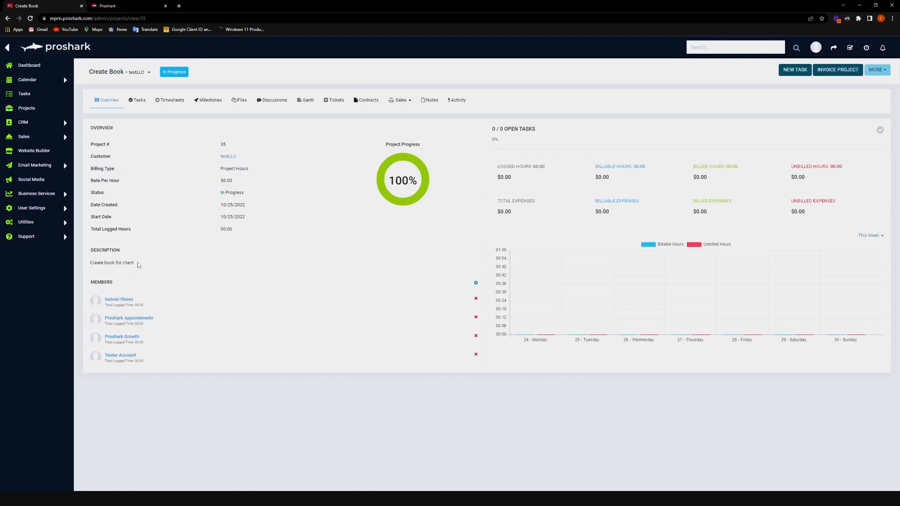
drag(89, 263, 136, 263)
drag(494, 157, 628, 231)
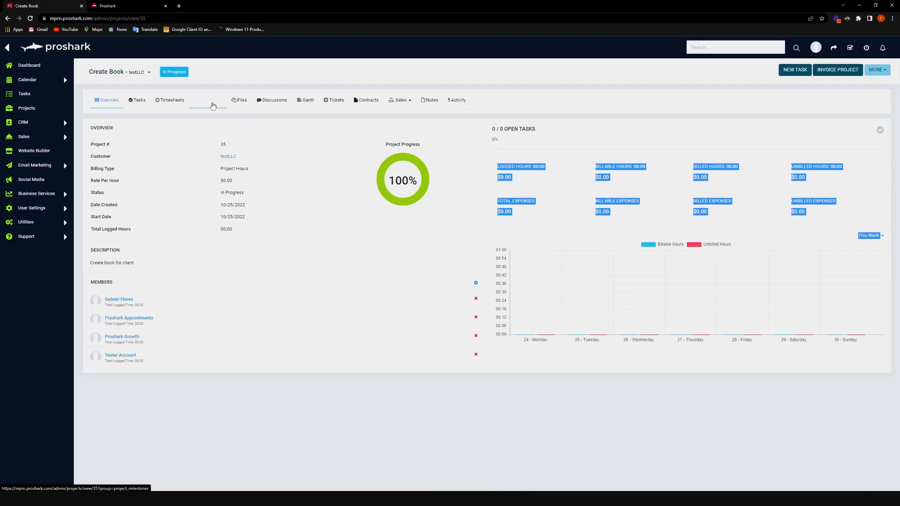
click(138, 104)
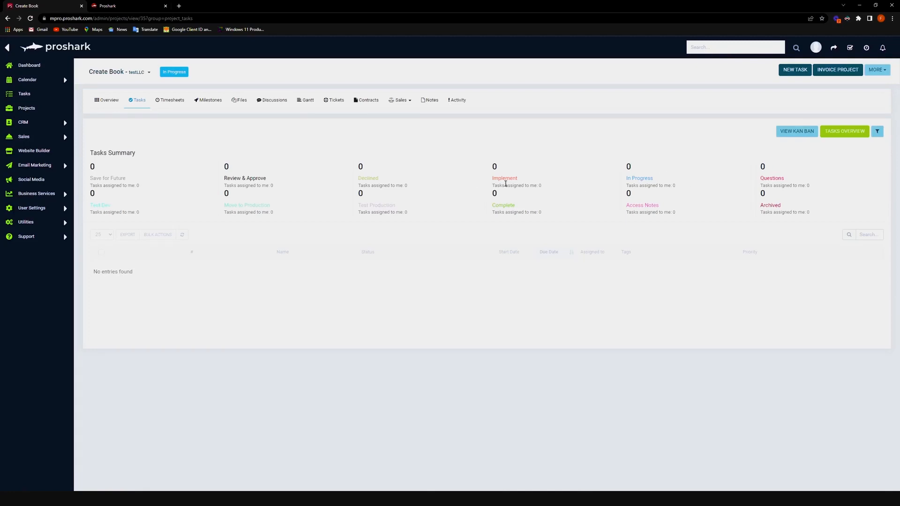
click(791, 133)
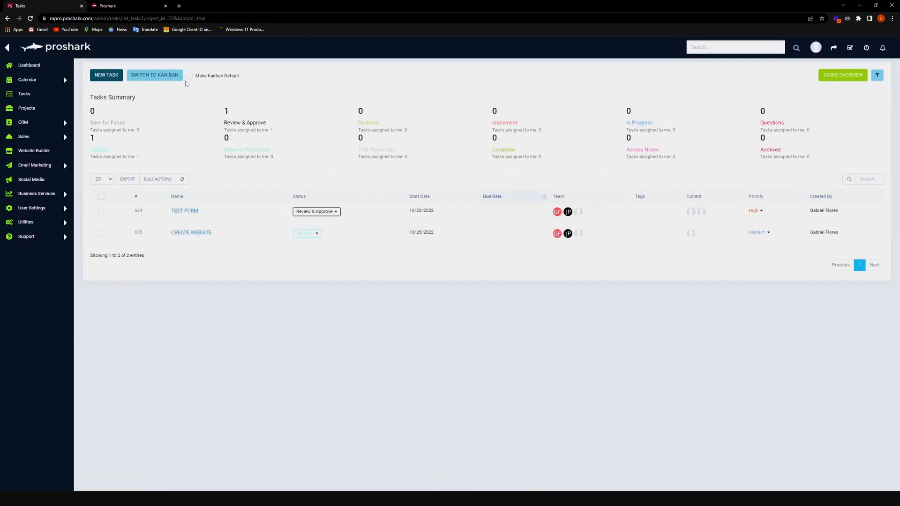
click(177, 76)
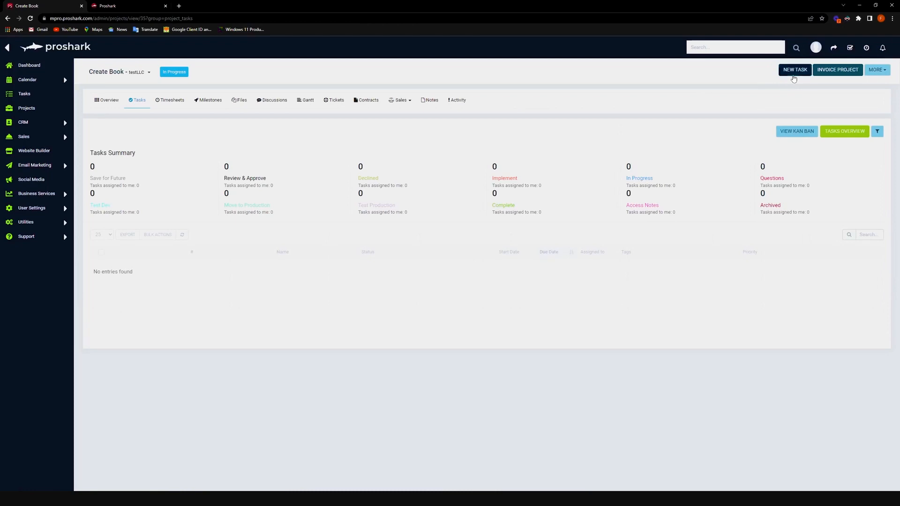
- Add a task with the subject "Compose book chapter 1" to the project and check the project's overview and task list
click(793, 75)
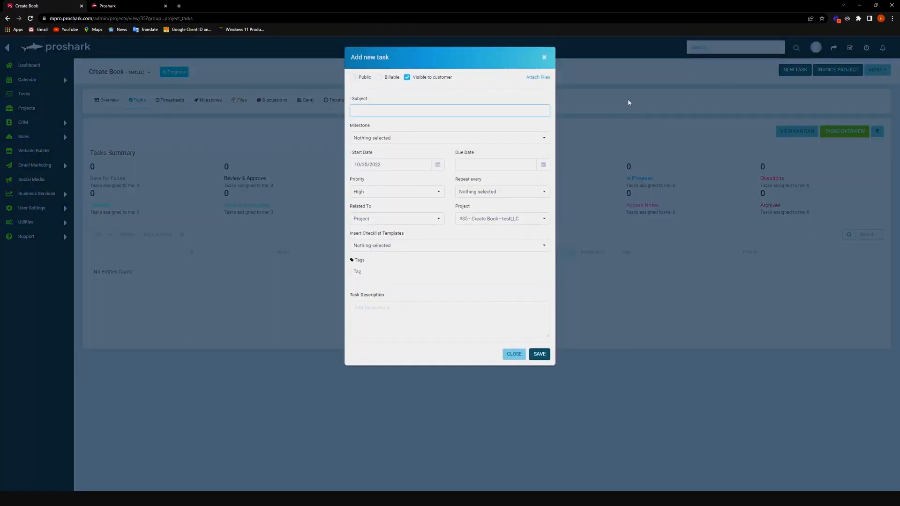
text(Compose book chapter 1)
click(541, 356)
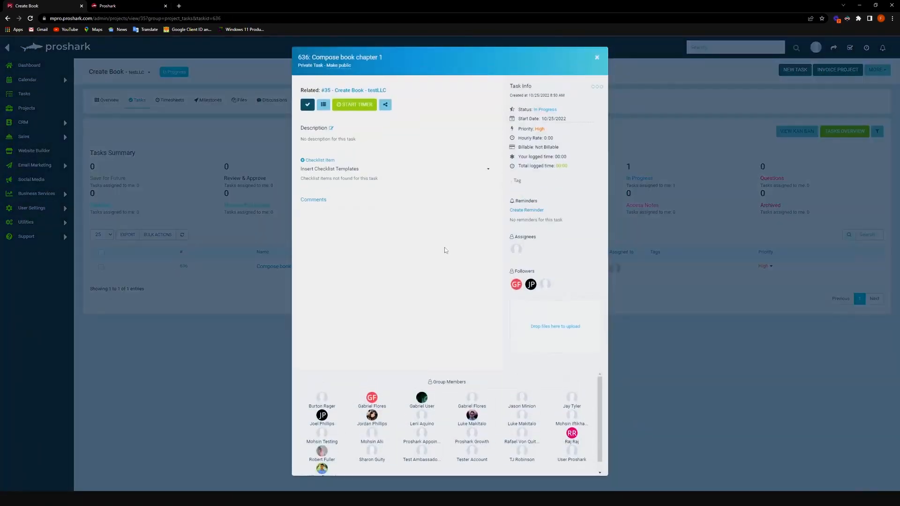
click(232, 254)
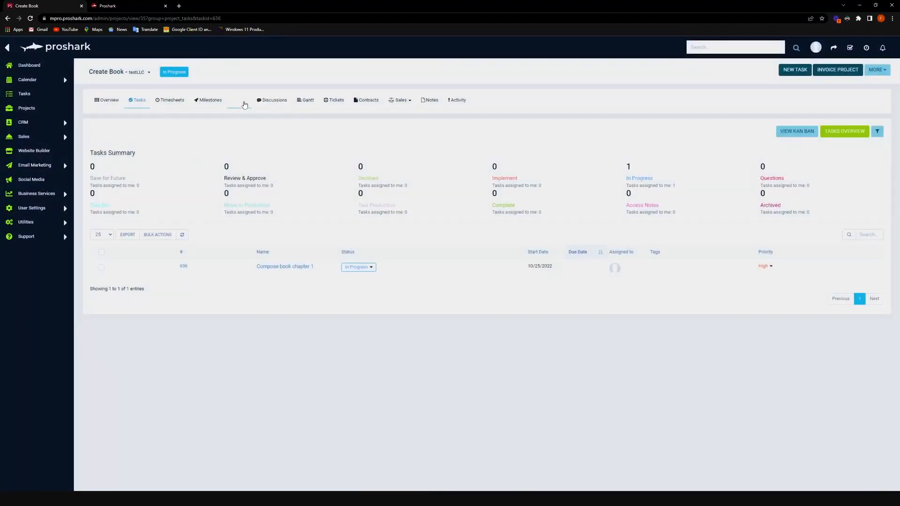
click(111, 111)
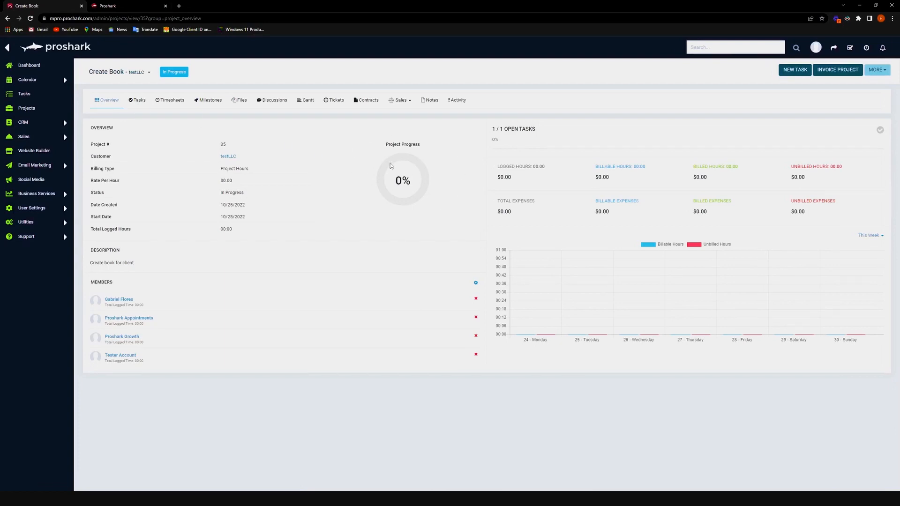
click(138, 100)
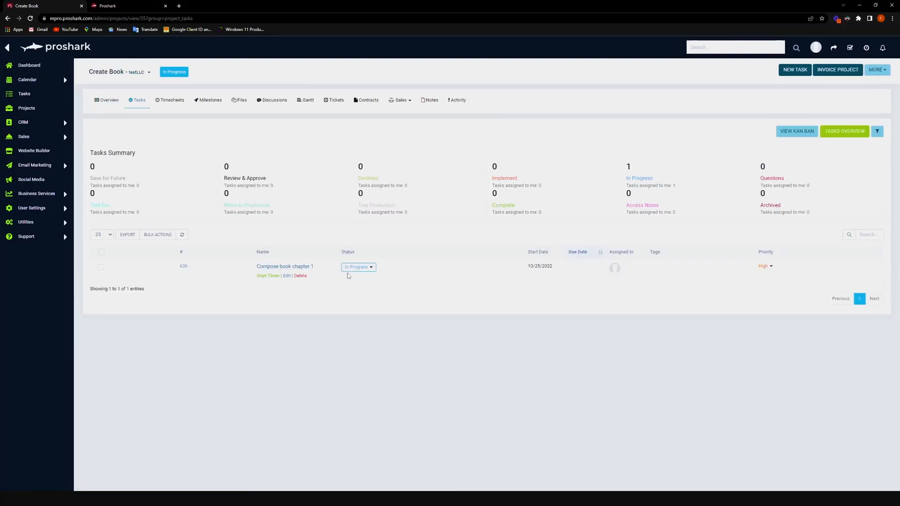
- Start a timesheet entry for the project with start time 10/27/2022 8:00 AM and end time 10/25/2022 9:00 PM
click(175, 103)
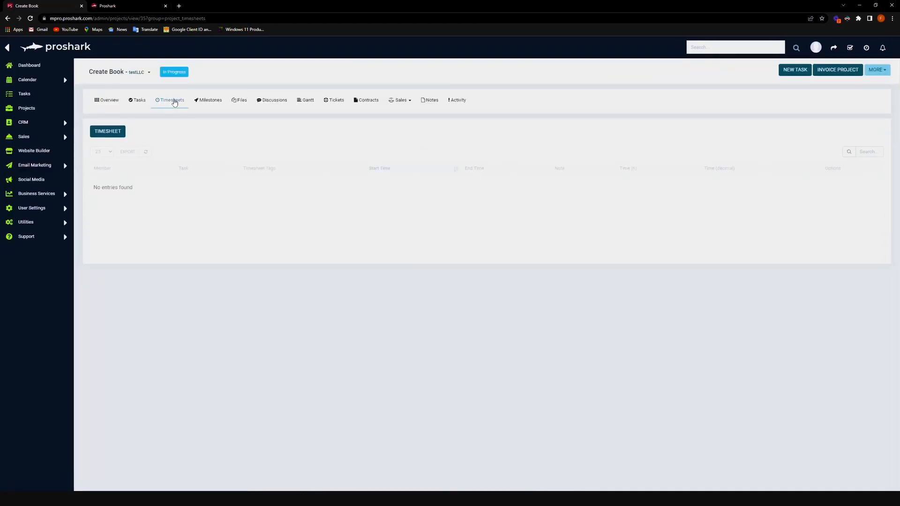
click(121, 135)
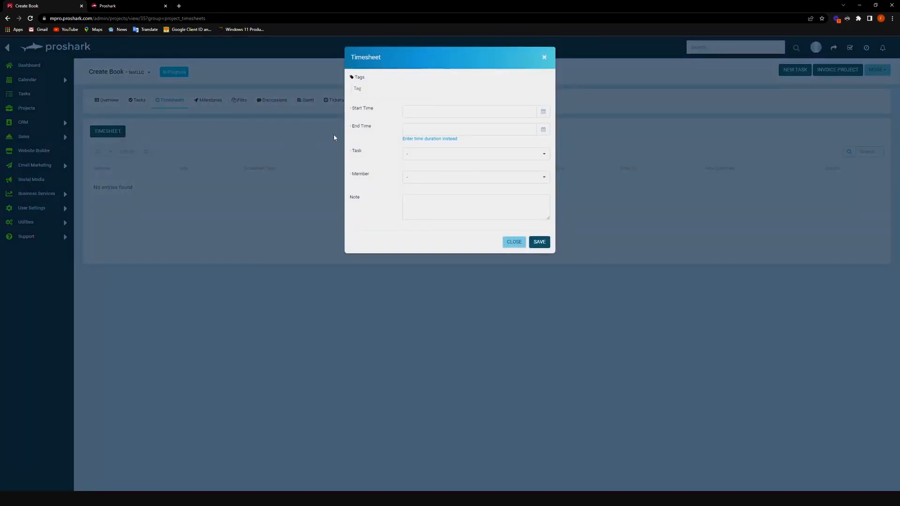
click(423, 117)
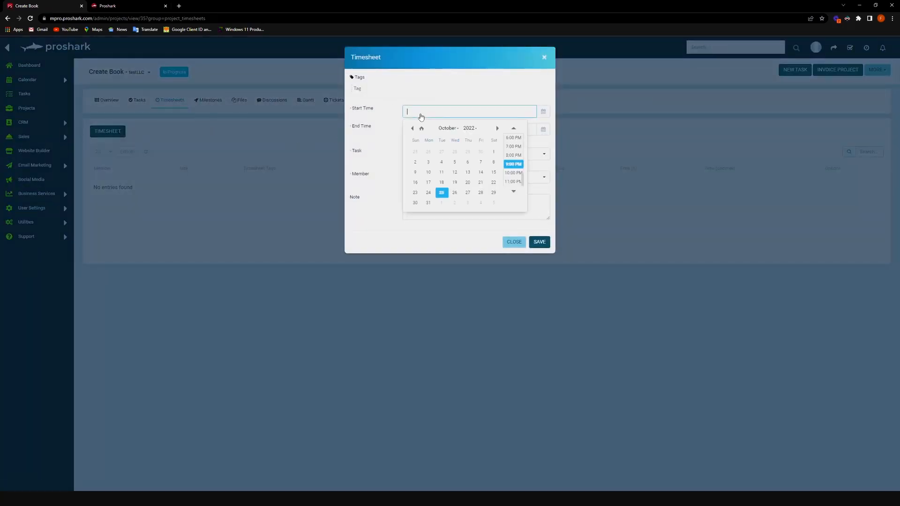
click(467, 192)
scroll(516, 171, up, 5)
scroll(516, 169, up, 3)
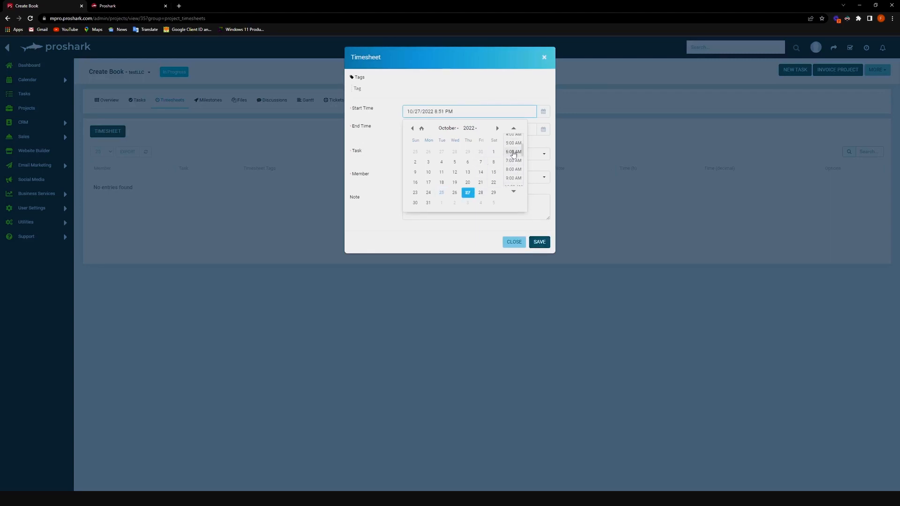
click(514, 169)
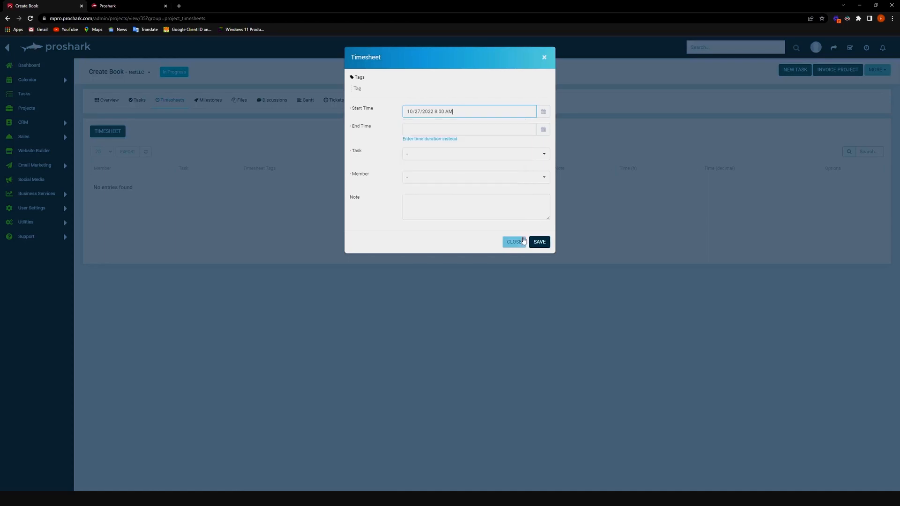
click(438, 131)
click(514, 182)
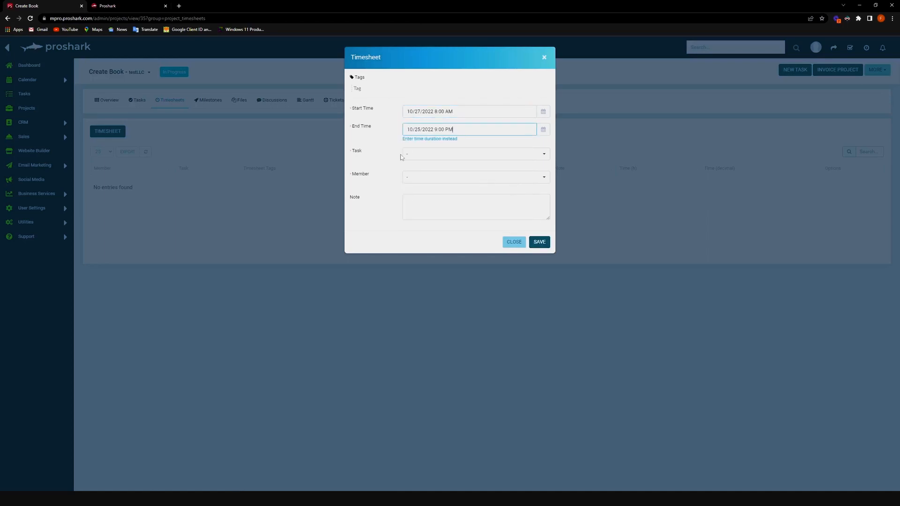
- Set the timesheet entry's end time to 10/28/2022 8:00 PM
click(519, 130)
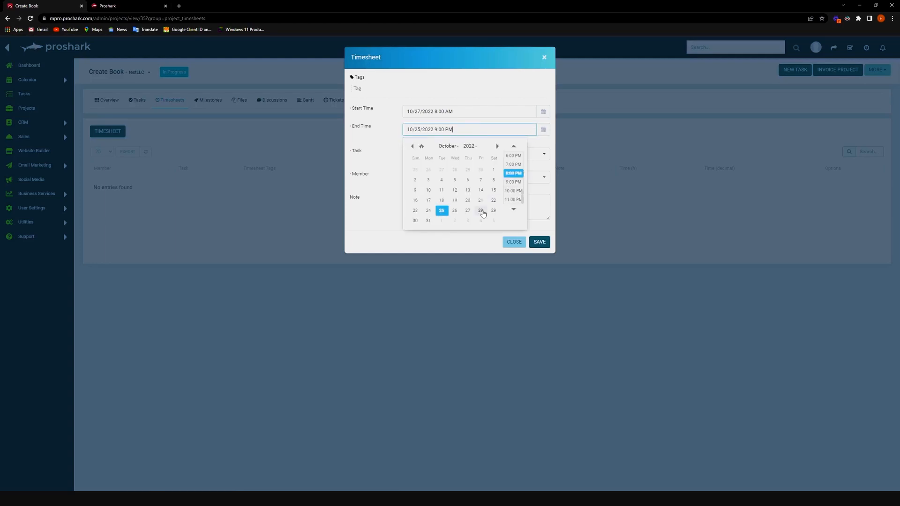
click(480, 210)
click(392, 154)
- Assign the timesheet entry to the task "Compose book chapter 1" and the available project member, and save it
click(416, 154)
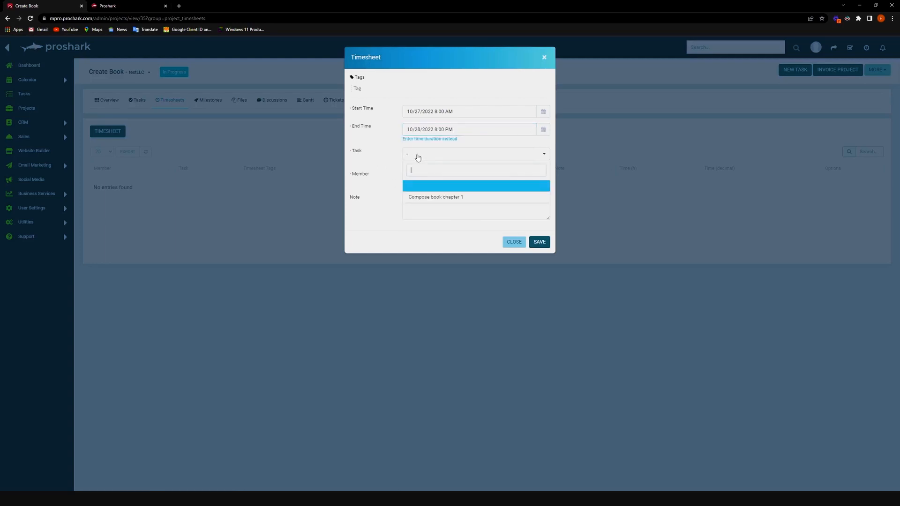
click(456, 200)
click(428, 179)
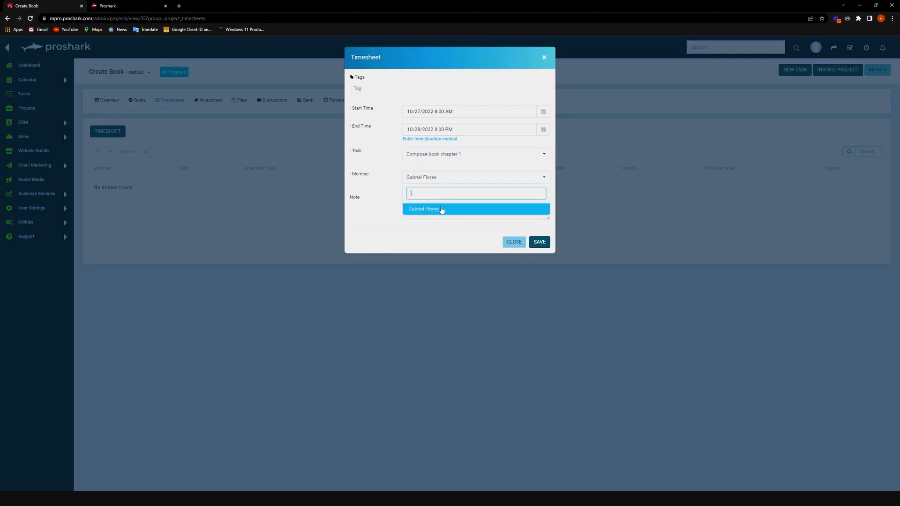
click(440, 212)
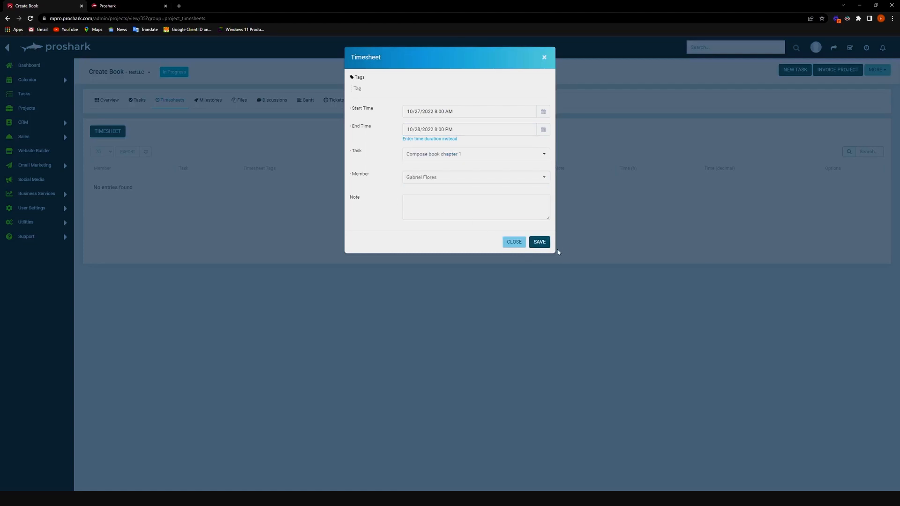
click(539, 243)
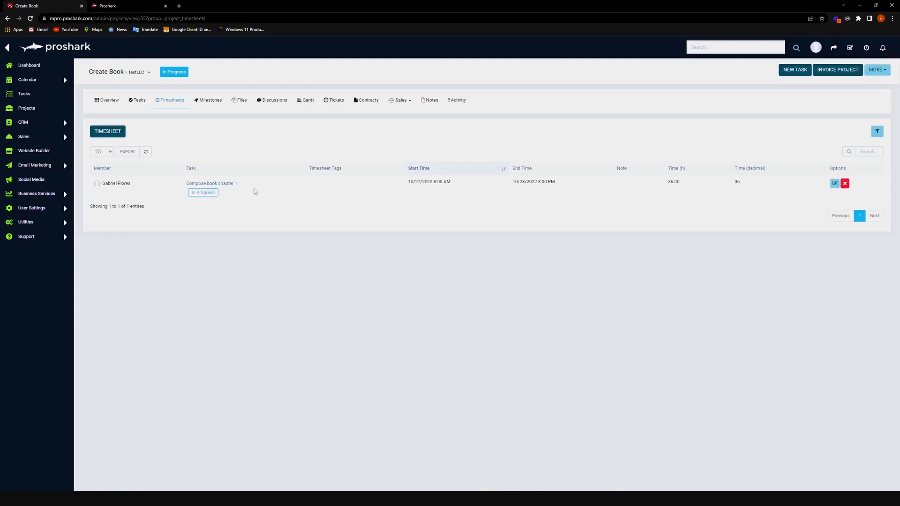
- Review the logged timesheet entry's start time, end time, hours and decimal time
drag(398, 185, 560, 181)
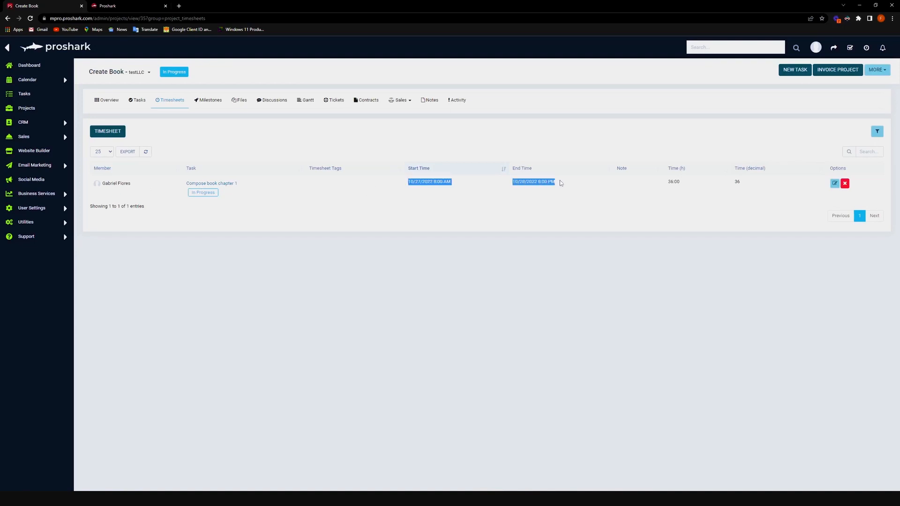
double_click(674, 182)
drag(683, 182, 732, 183)
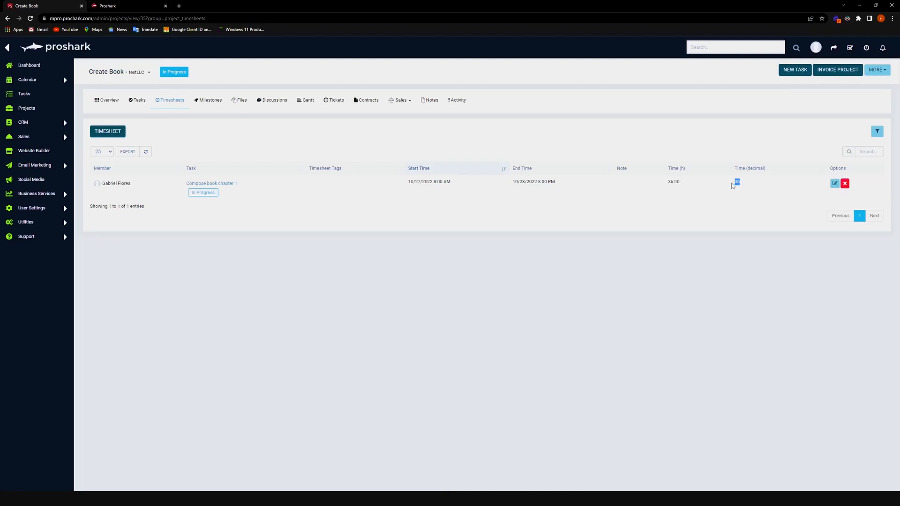
- Examine the project's milestones board, including the uncategorized task card, and its files section
click(215, 101)
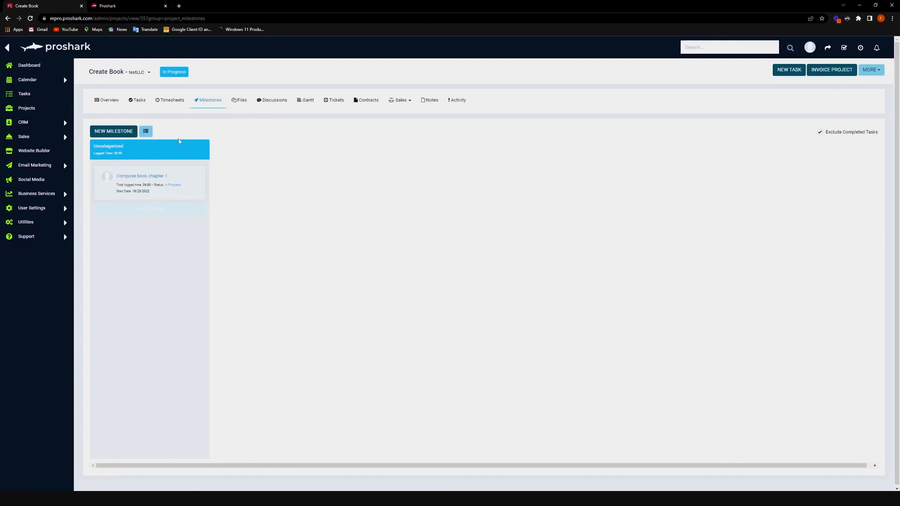
drag(107, 151, 148, 162)
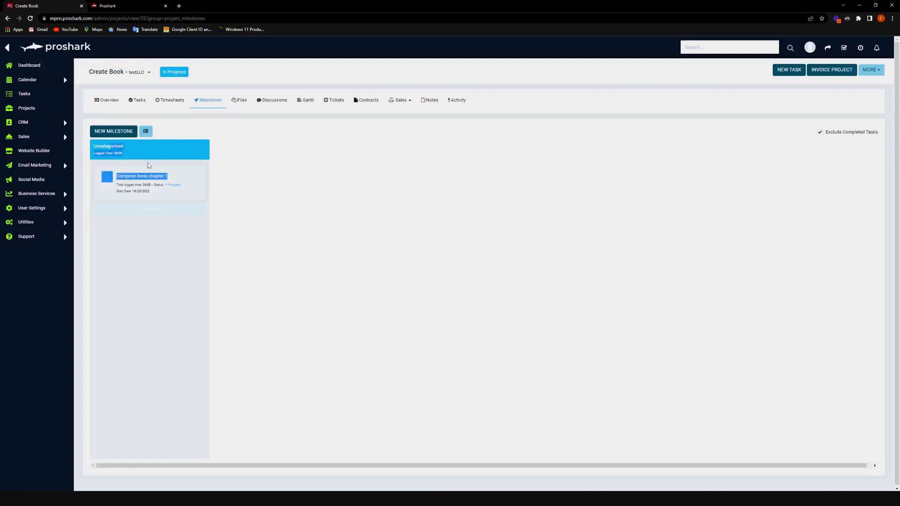
click(272, 201)
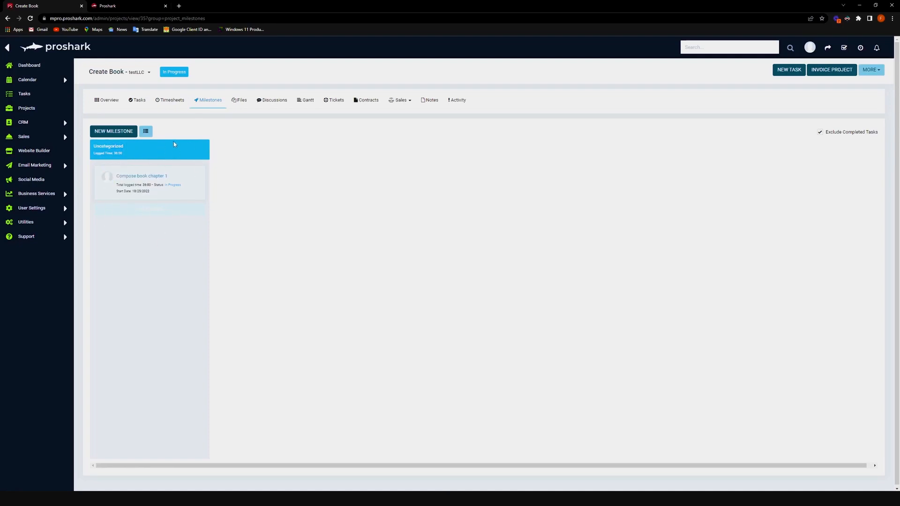
click(233, 105)
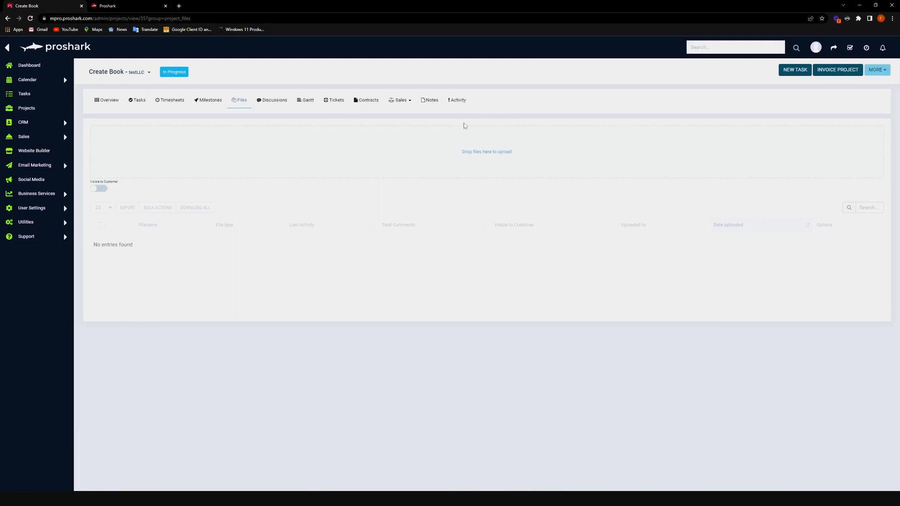
- Create a project discussion with the subject "Chapter 1" that is visible to the customer
click(275, 105)
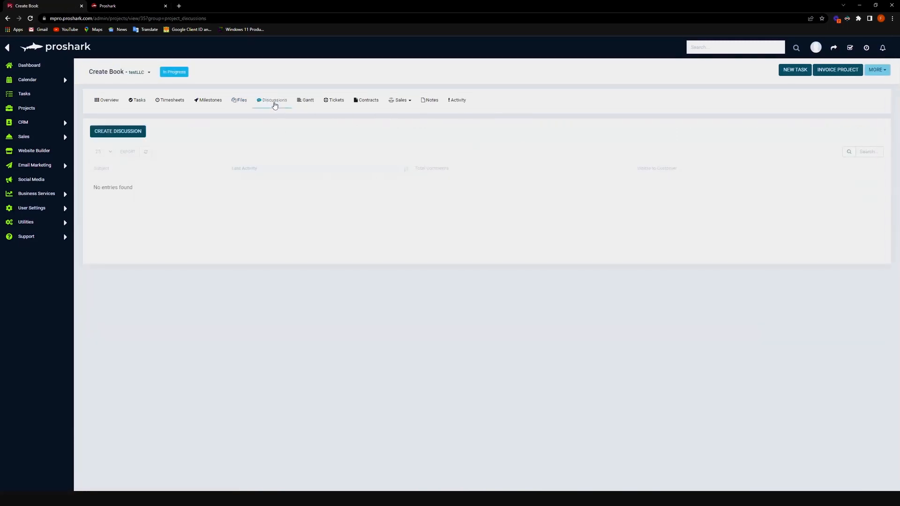
click(128, 132)
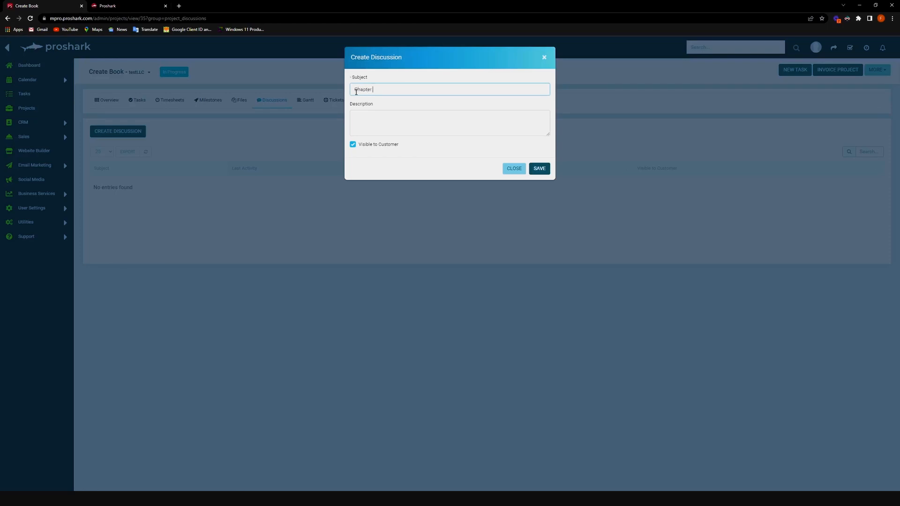
click(535, 167)
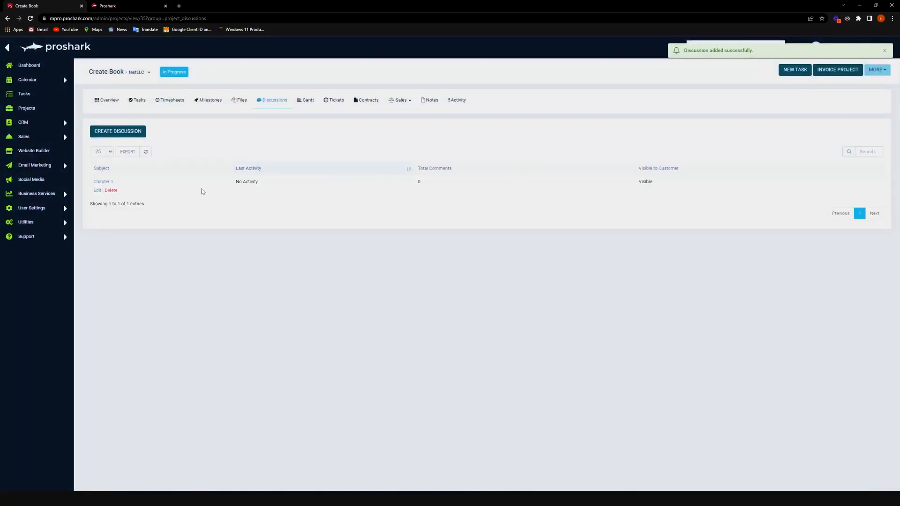
- Open the Chapter 1 discussion and post the comment "Starting the write up"
click(97, 187)
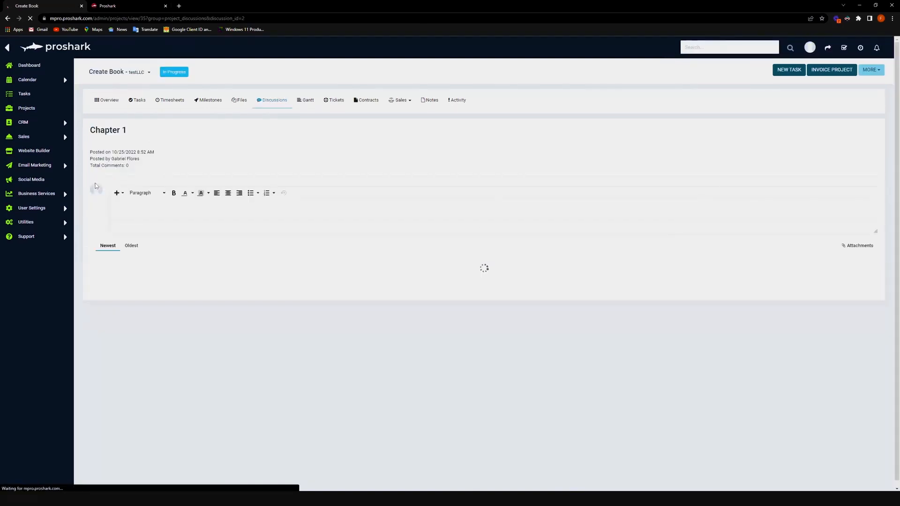
click(166, 211)
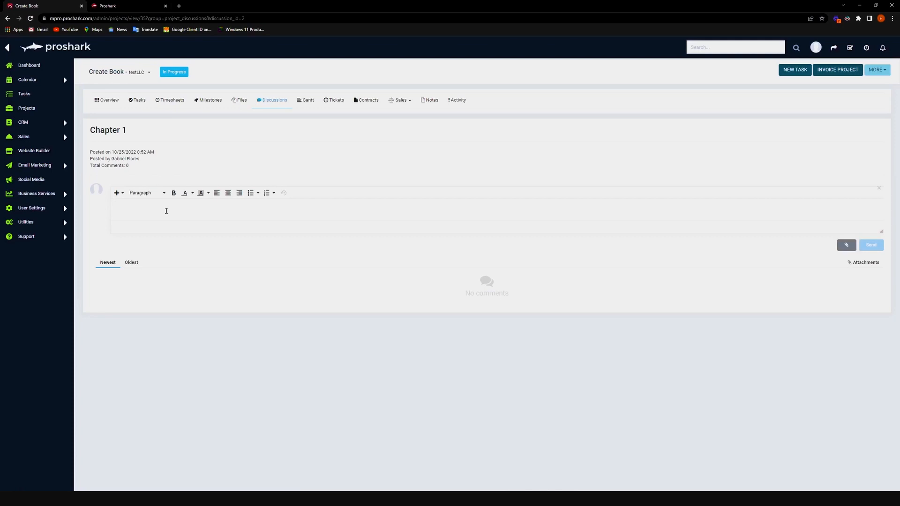
text(Starting the write up)
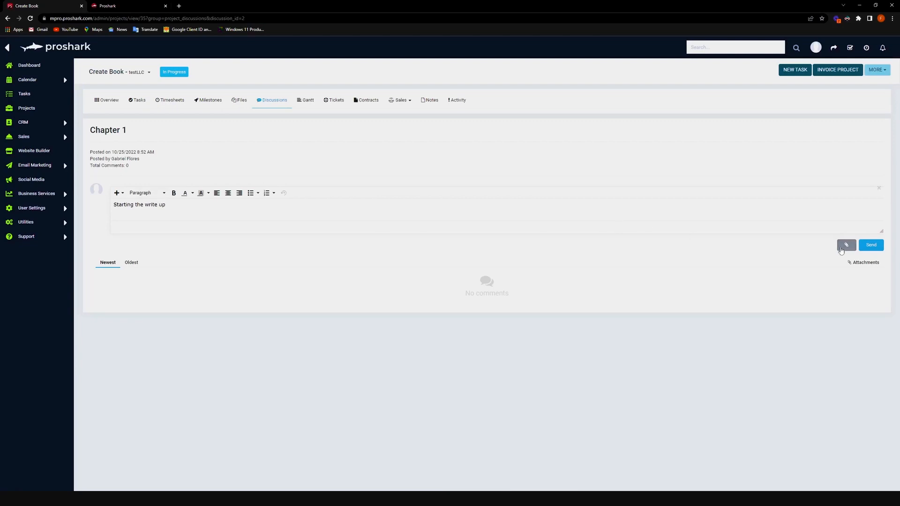
click(870, 247)
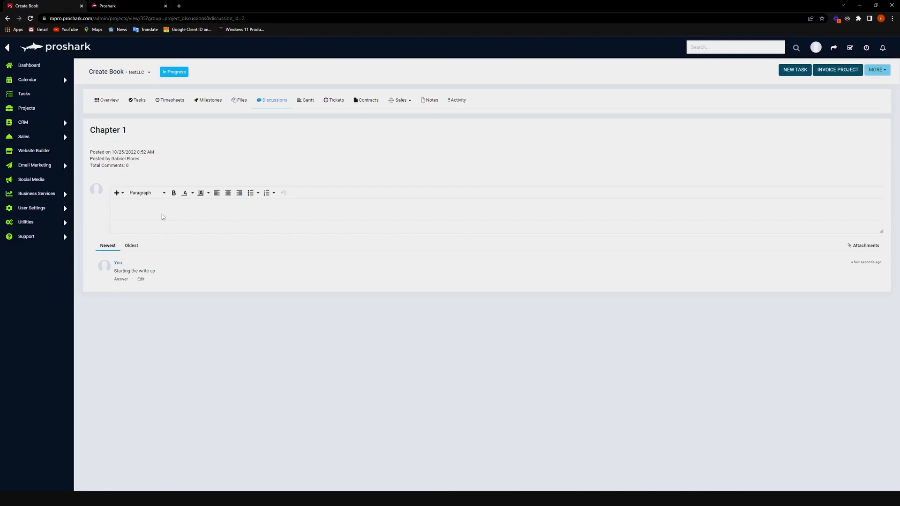
click(145, 208)
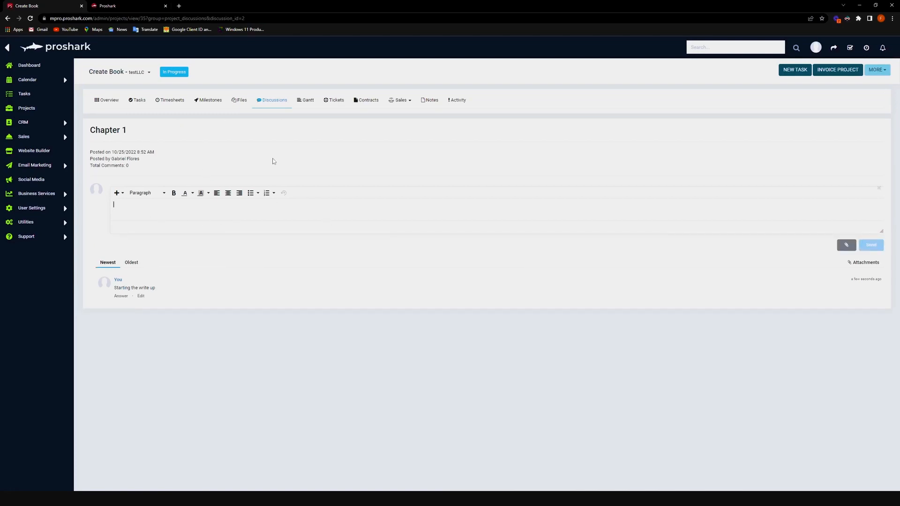
drag(206, 137, 238, 281)
click(234, 277)
drag(183, 280, 91, 132)
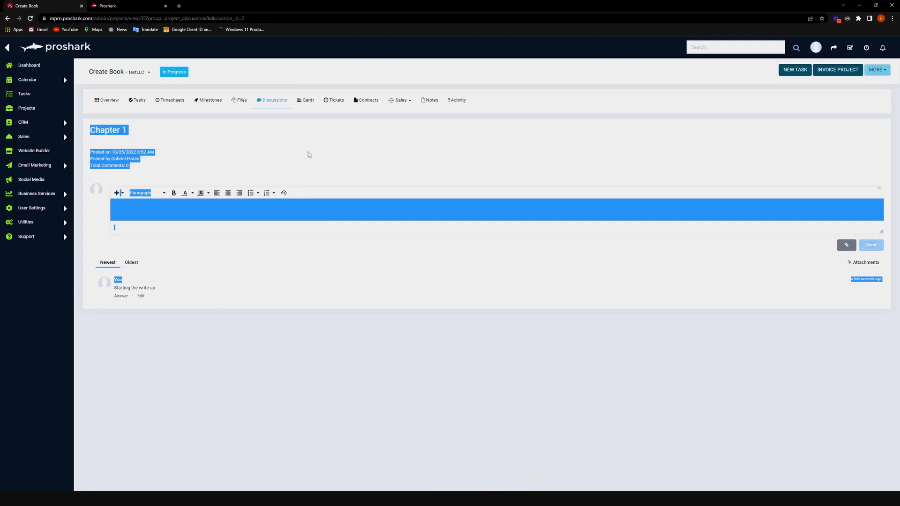
- Leave the discussion without keeping unsent changes and examine the project's Gantt chart for the uncategorized group and chapter 1 task
click(305, 101)
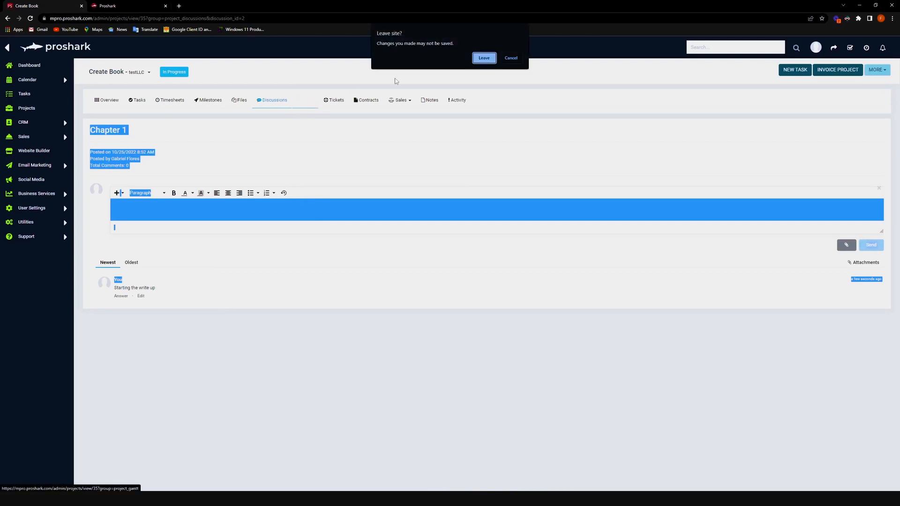
click(484, 60)
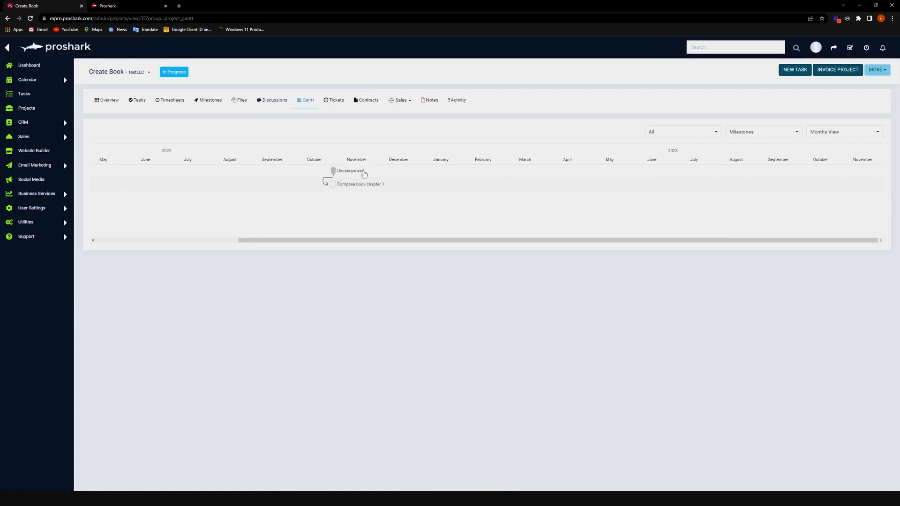
drag(367, 172, 342, 172)
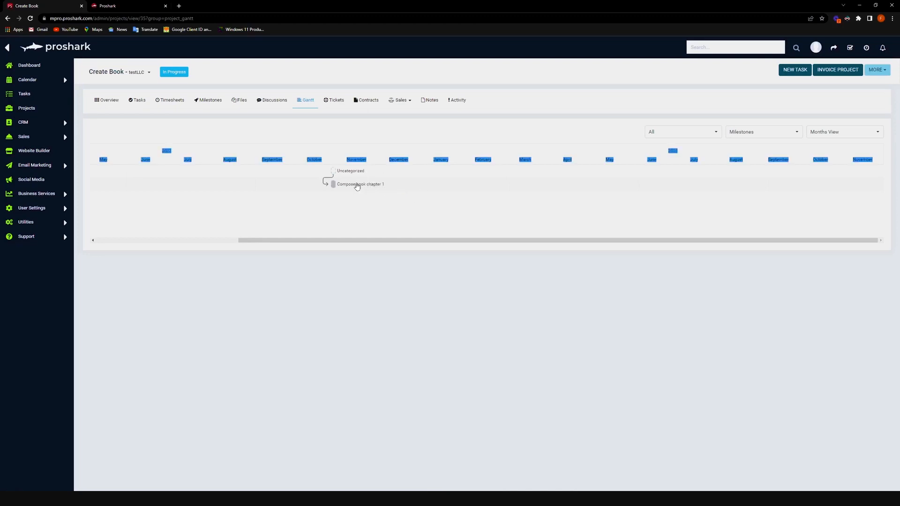
mouse_move(344, 185)
mouse_down()
mouse_move(403, 186)
mouse_move(343, 185)
mouse_up()
click(428, 163)
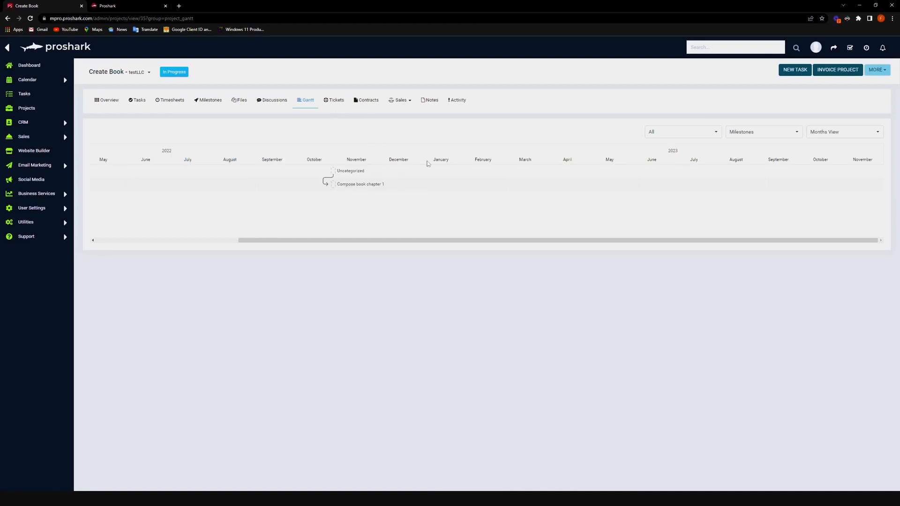
click(302, 101)
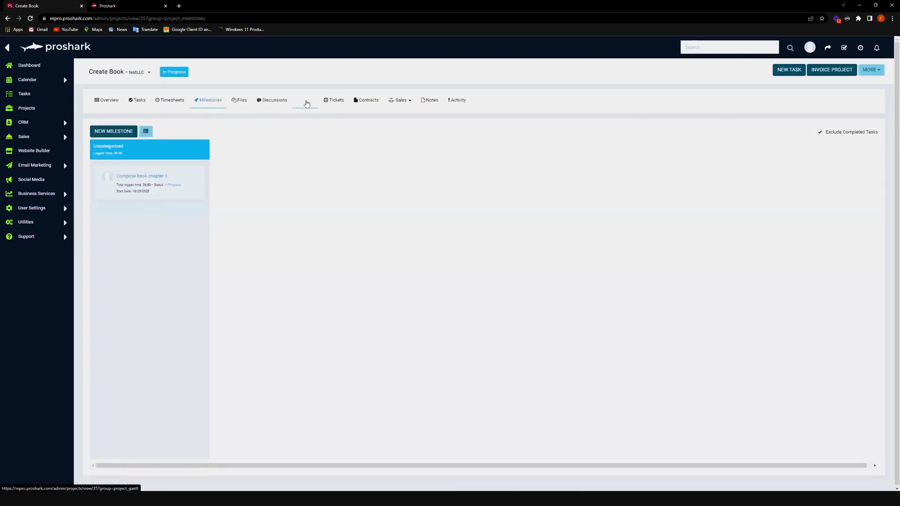
click(306, 103)
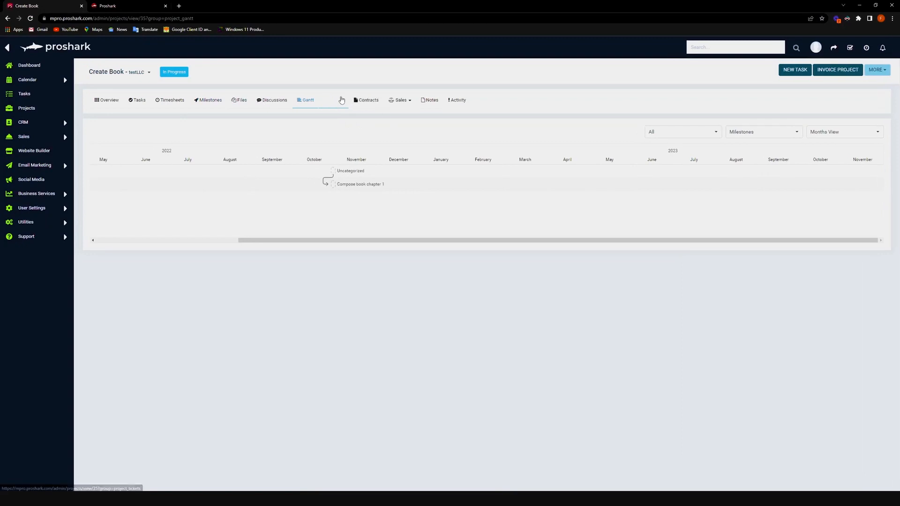
- Start a new ticket for the project with the subject "Create website for book launch"
click(341, 105)
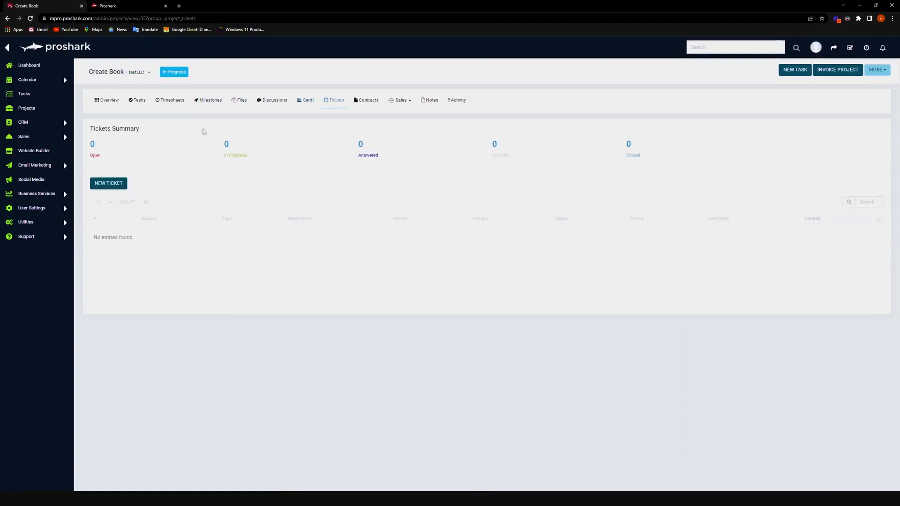
click(210, 102)
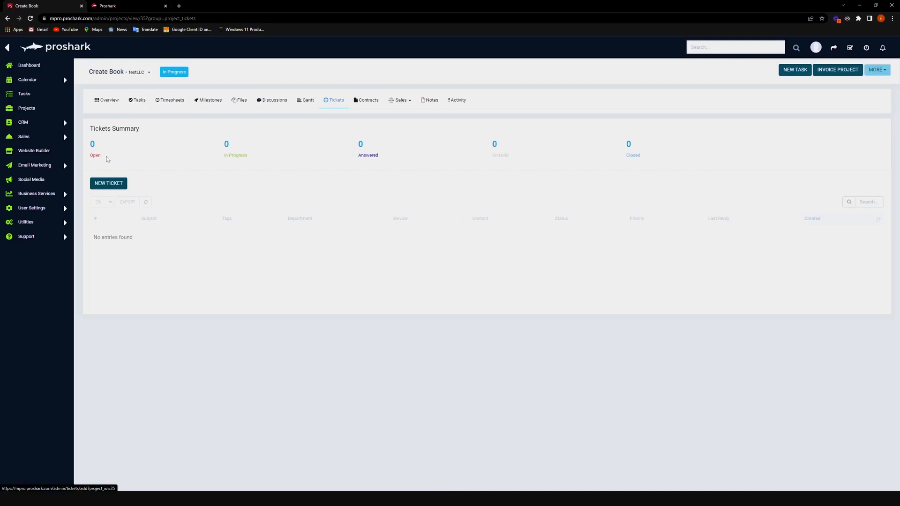
click(109, 184)
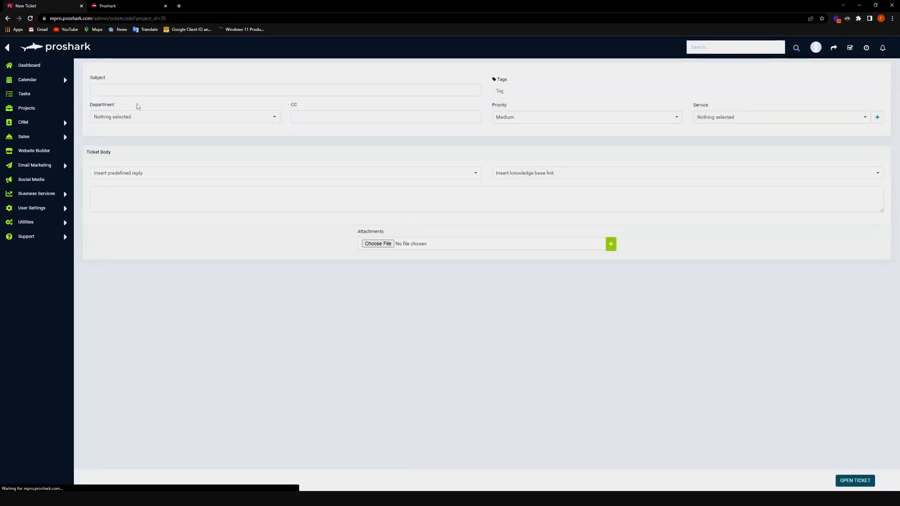
click(134, 91)
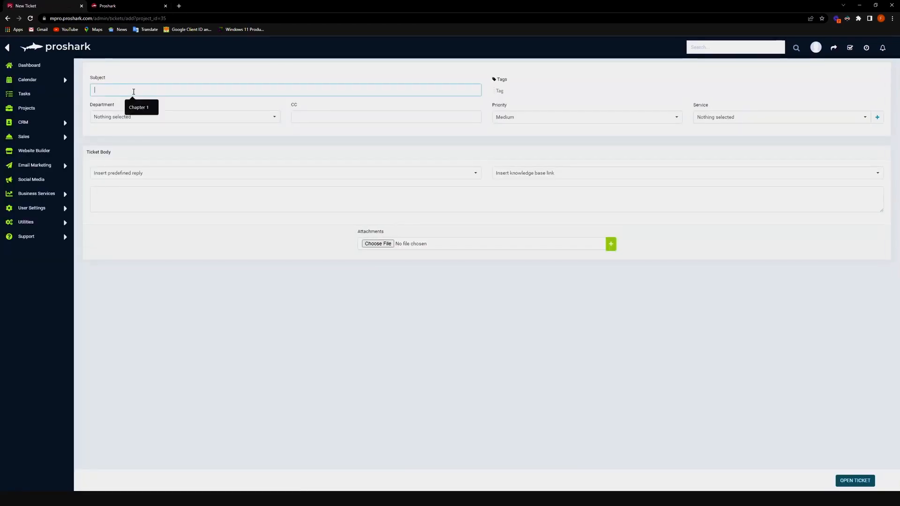
text(C)
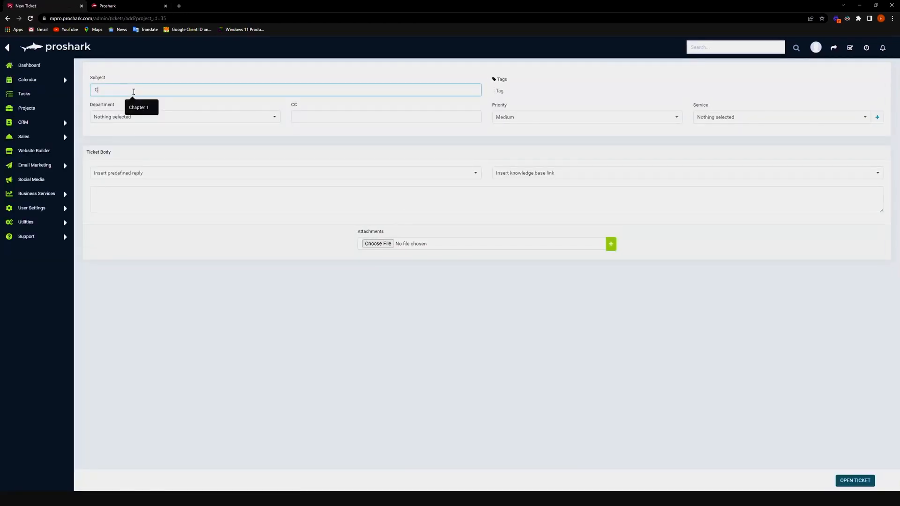
text(reate website for book launch)
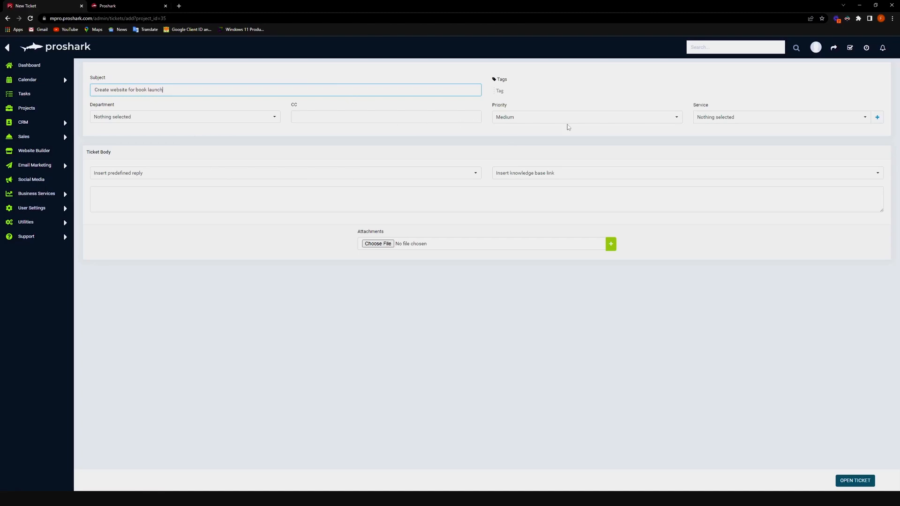
- Check the ticket's service field and set its department to Support
click(709, 120)
click(710, 119)
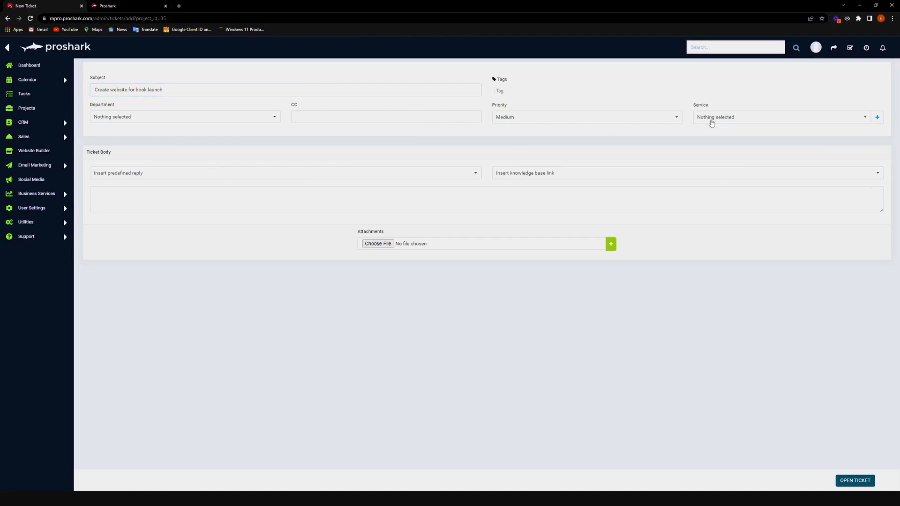
click(213, 123)
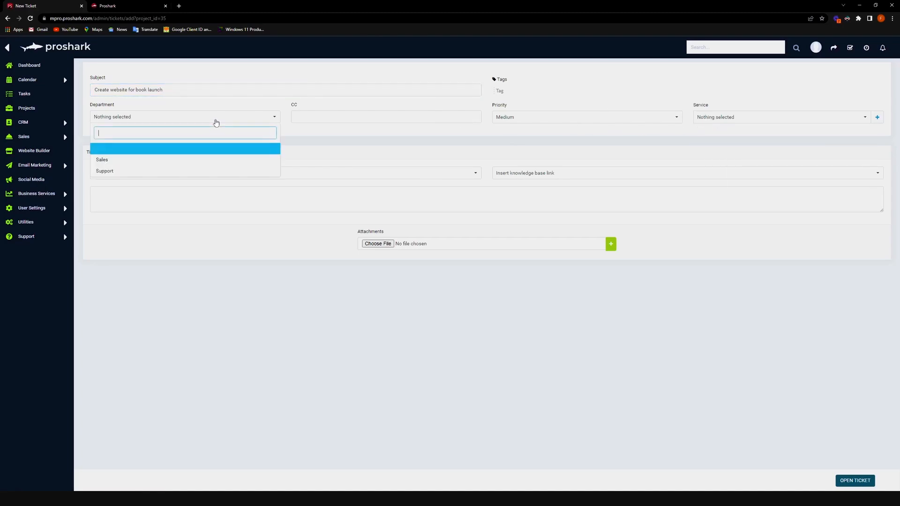
click(216, 176)
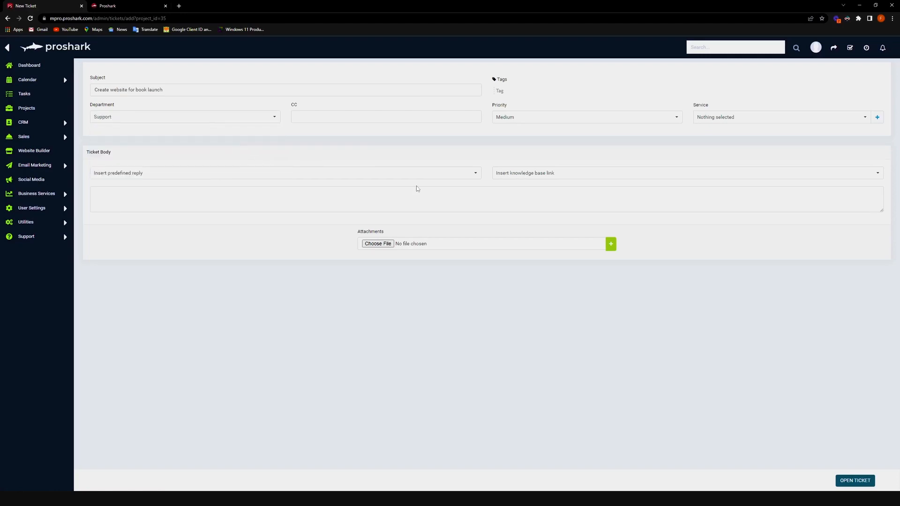
- Submit the book launch website ticket with its current details and return to the Create Book project's ticket list
click(839, 476)
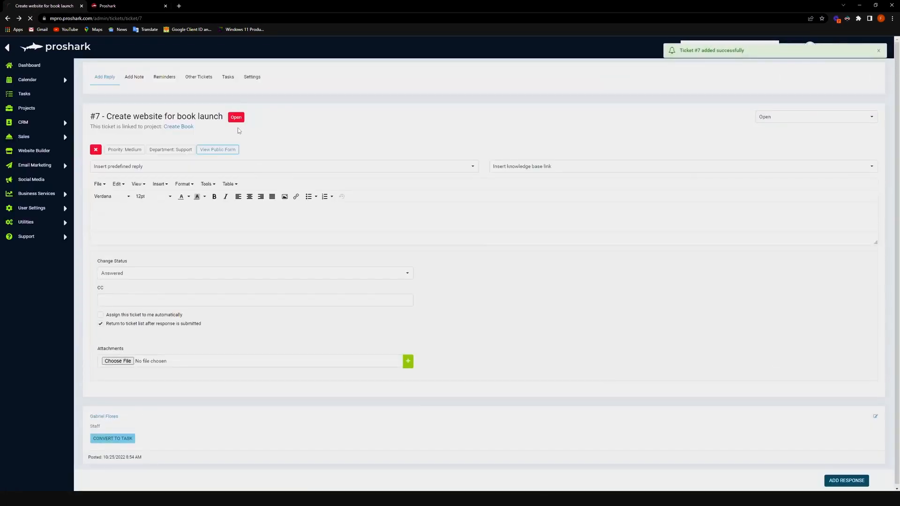
key(alt+Left)
click(206, 92)
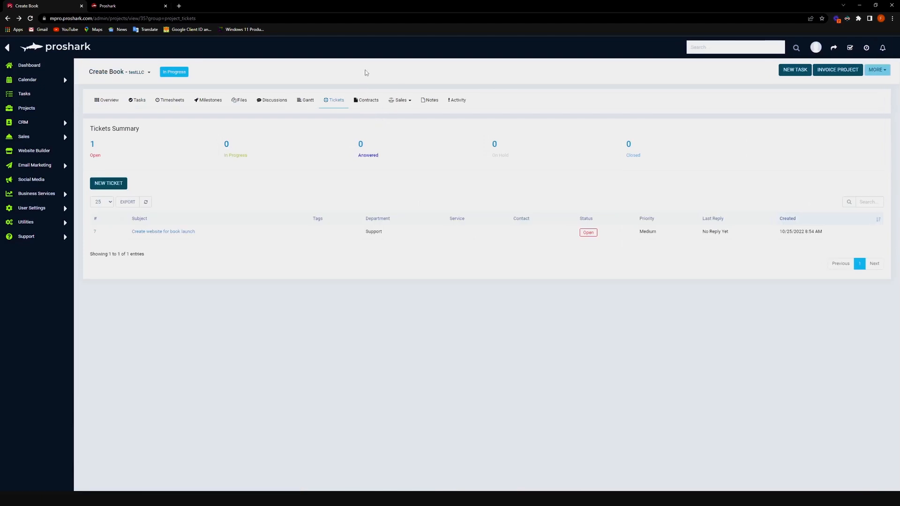
- Examine the project's contracts and invoices, including the other sales record types offered from Estimates to Subscriptions
click(370, 101)
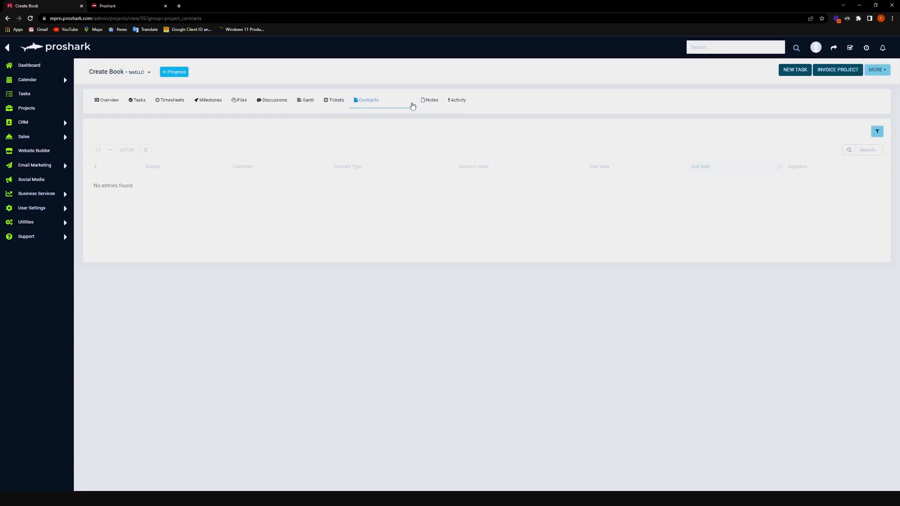
click(407, 104)
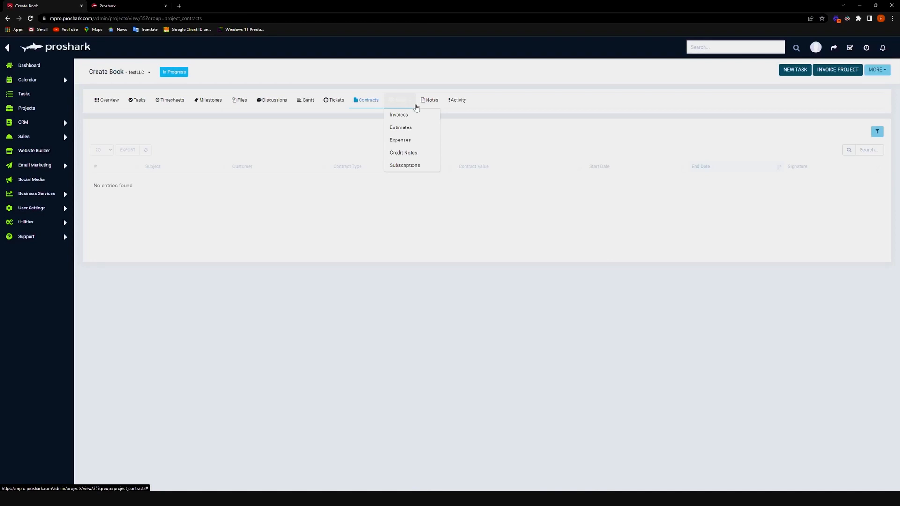
click(409, 116)
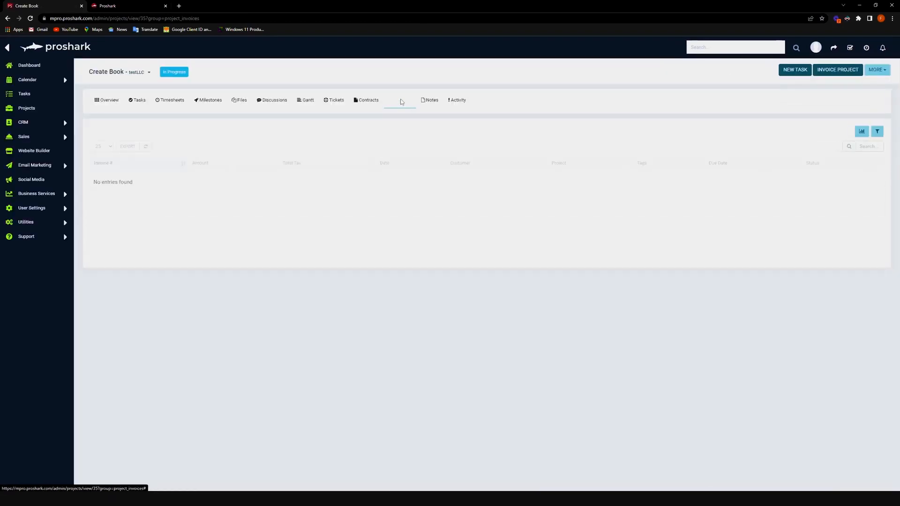
click(403, 101)
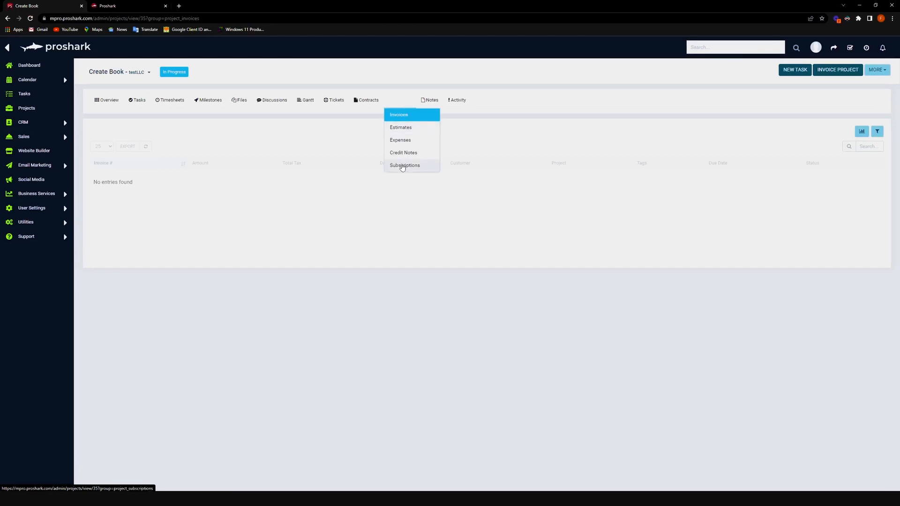
click(490, 145)
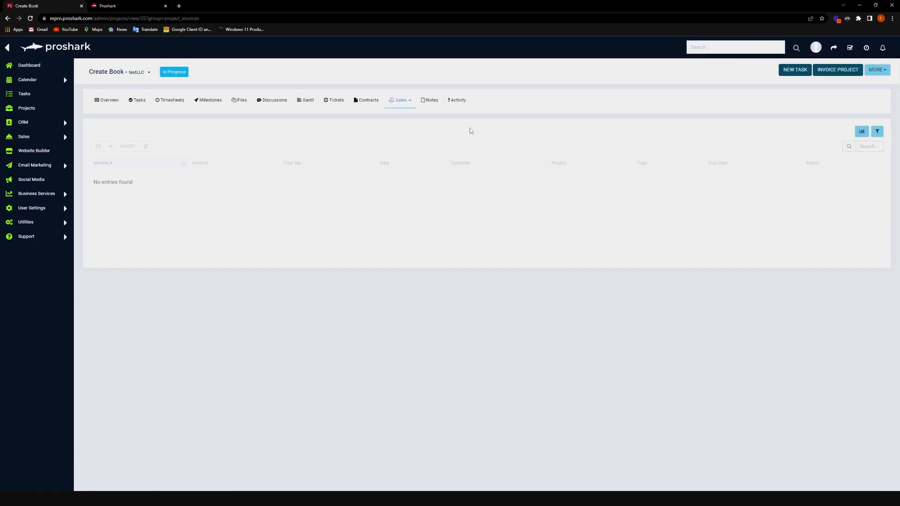
- Open the project's personal notes and place the cursor in the empty note editor
click(406, 99)
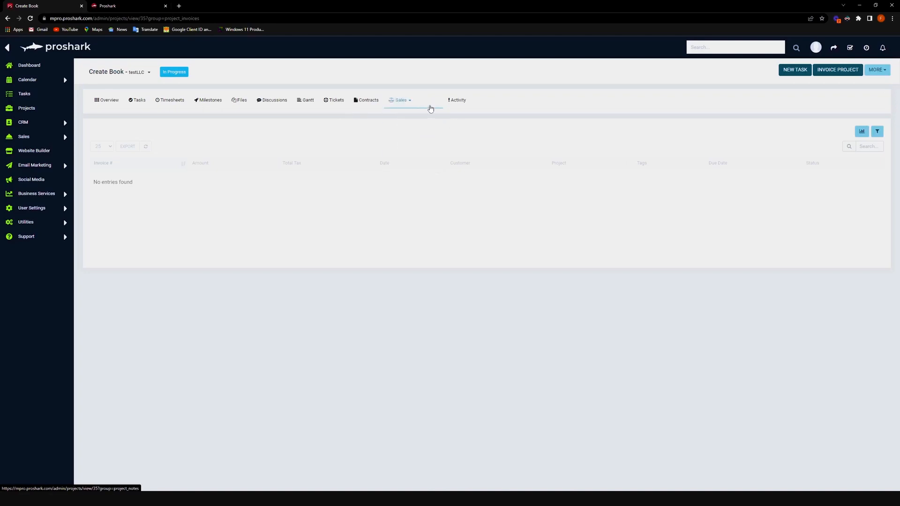
click(431, 108)
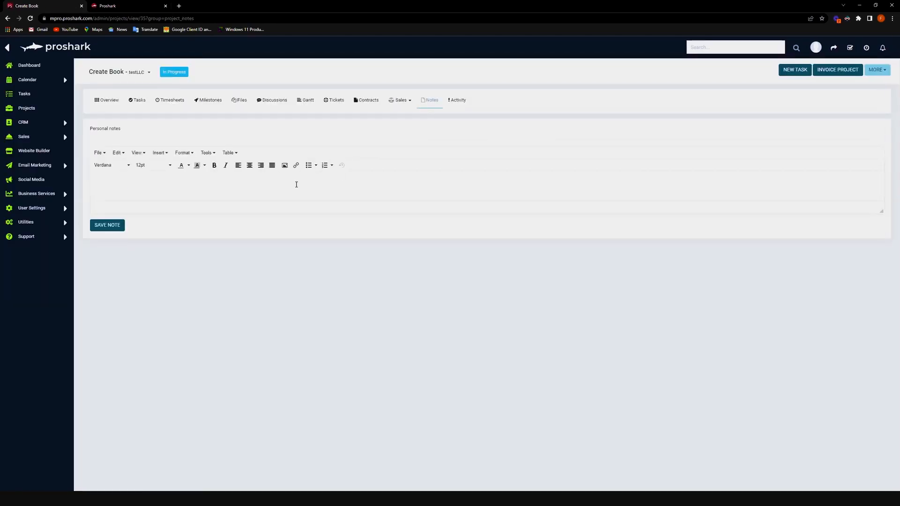
click(296, 183)
- Examine the project's activity log from the added team members and project creation up to the timesheet and discussion entries
click(461, 108)
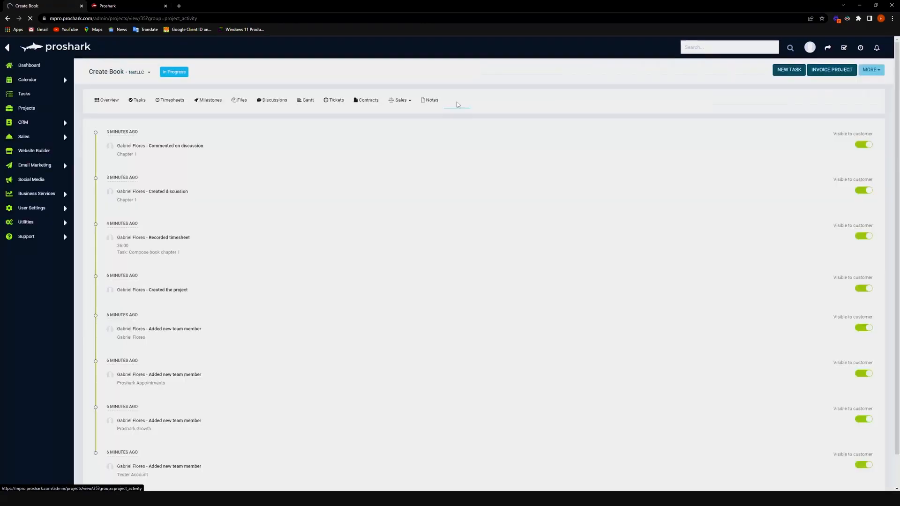
scroll(431, 158, down, 1)
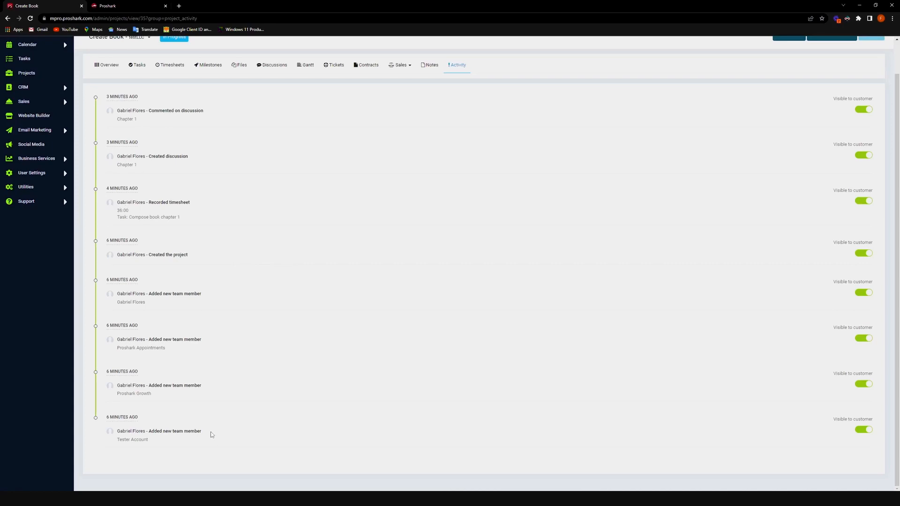
drag(212, 435, 146, 432)
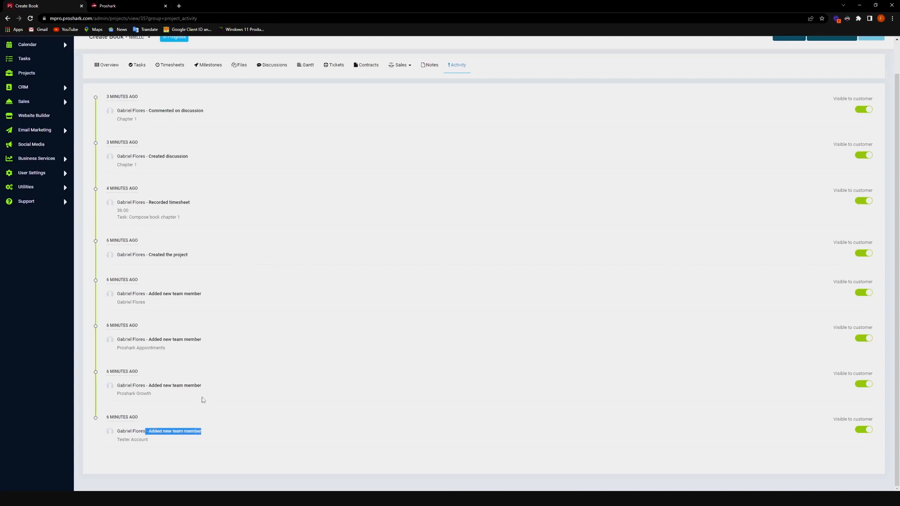
drag(203, 400, 150, 257)
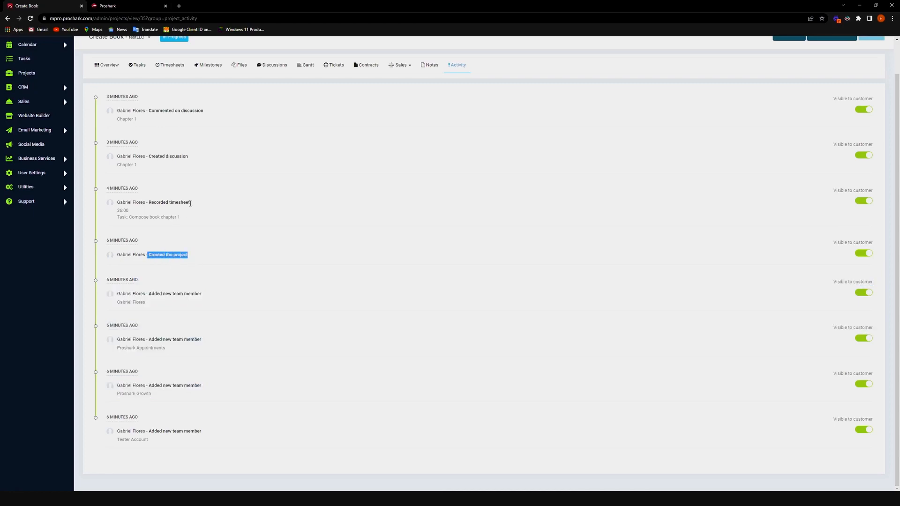
drag(189, 203, 158, 202)
drag(190, 157, 150, 154)
scroll(188, 155, up, 1)
drag(208, 146, 146, 146)
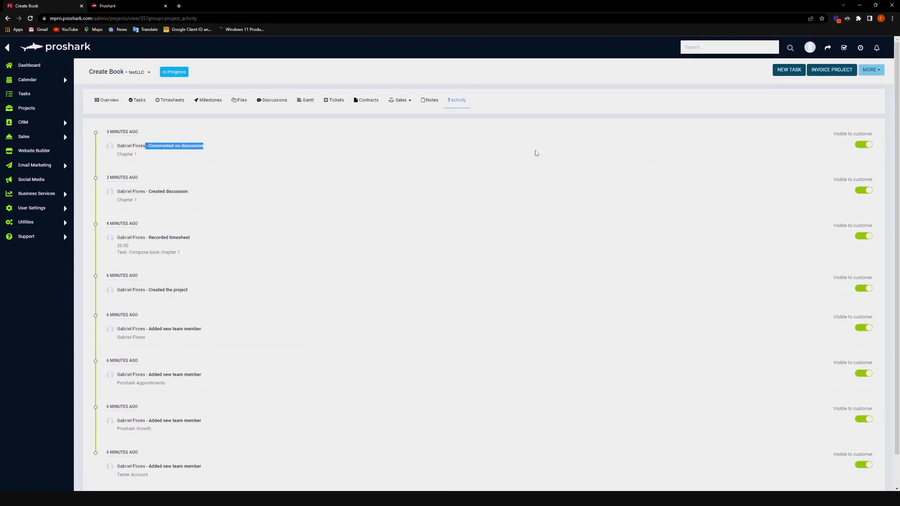
scroll(337, 212, down, 1)
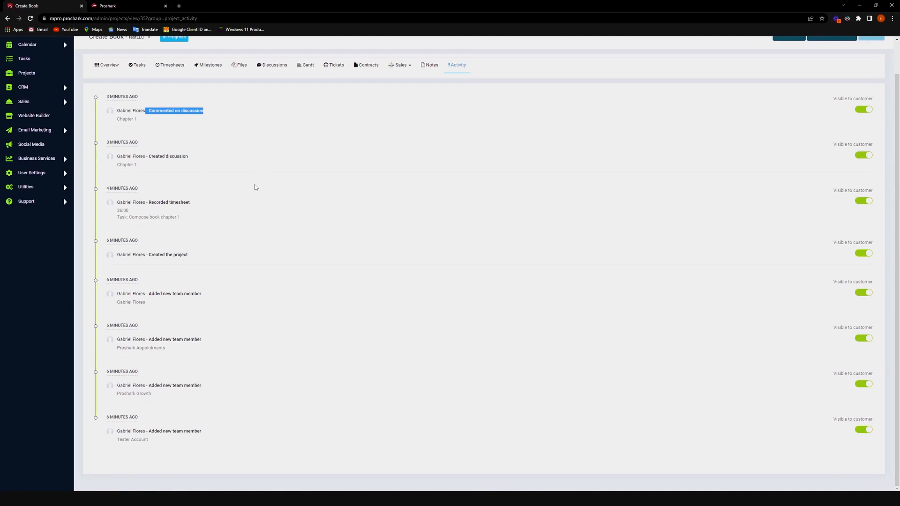
scroll(273, 155, up, 1)
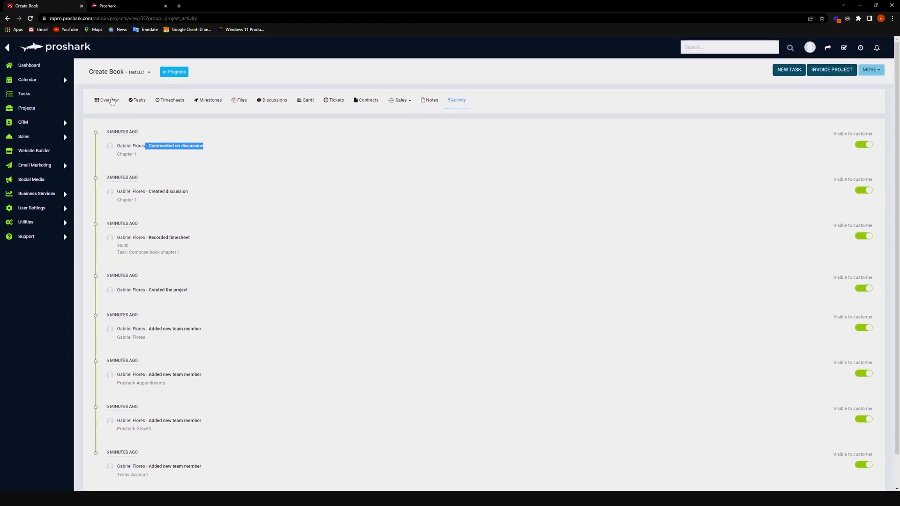